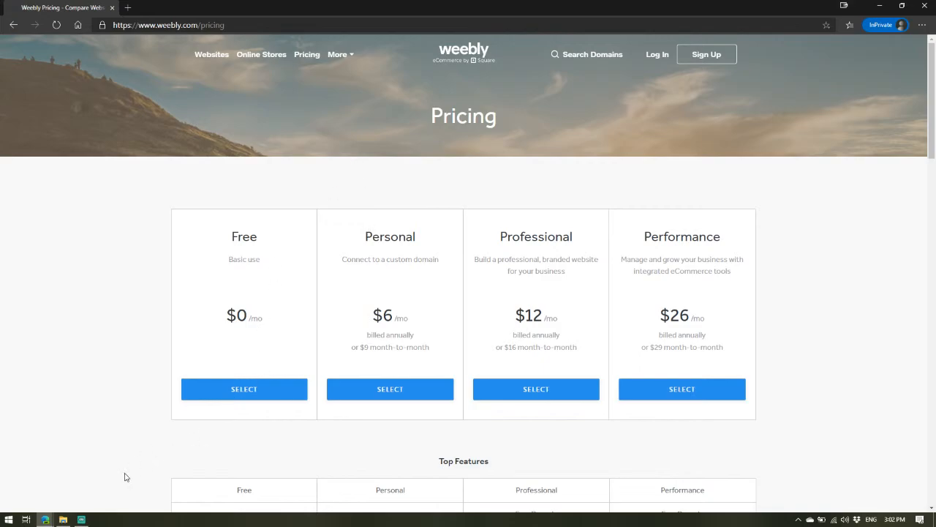
Step: Switch to the other browser window and open the Weebly Dashboard tab
mouse_move(45, 519)
left_click(51, 483)
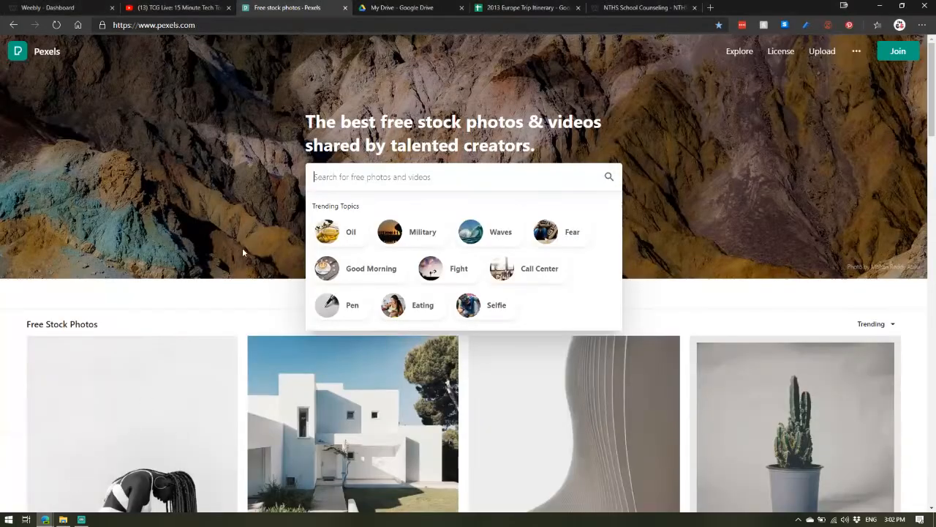
left_click(48, 7)
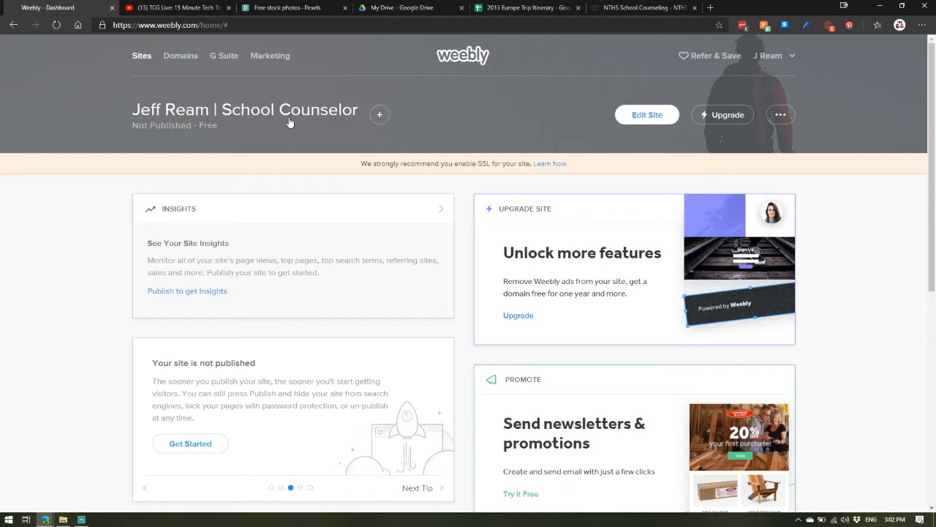
Step: Add a new site of the plain website type, without an online store
left_click(381, 116)
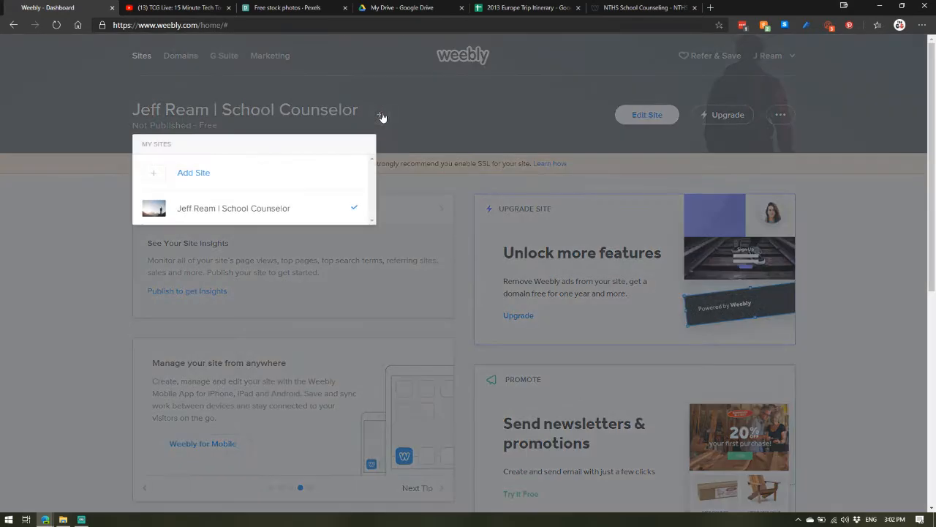
left_click(201, 156)
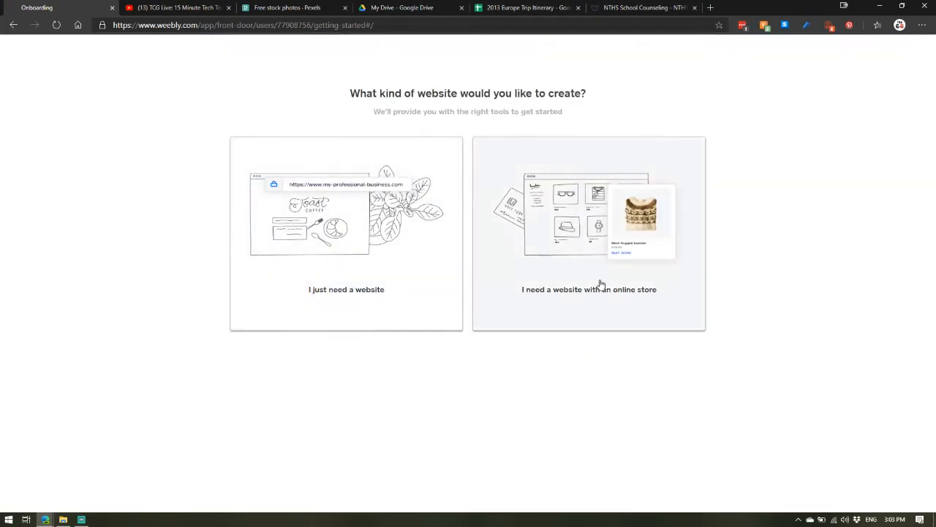
left_click(326, 252)
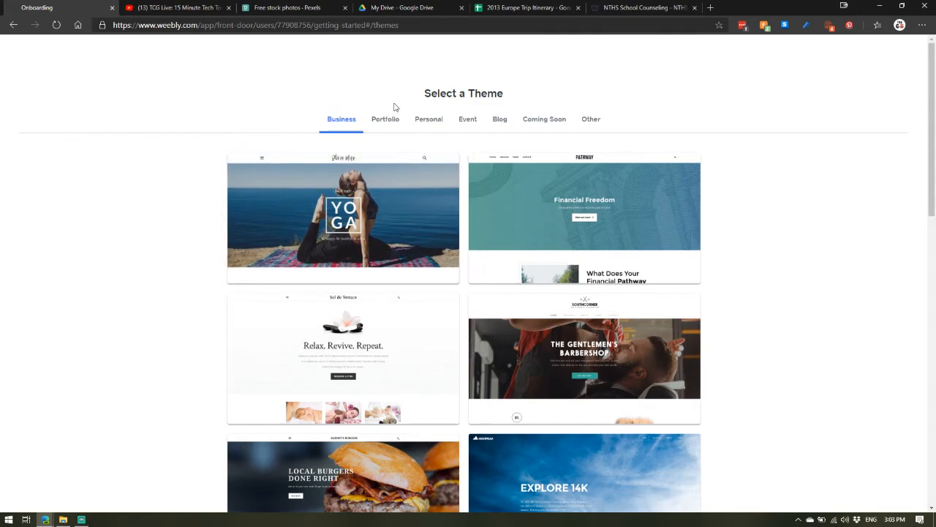
Step: Browse the theme gallery across the Business, Personal, Blog and Portfolio categories
scroll(399, 205, "down", 4)
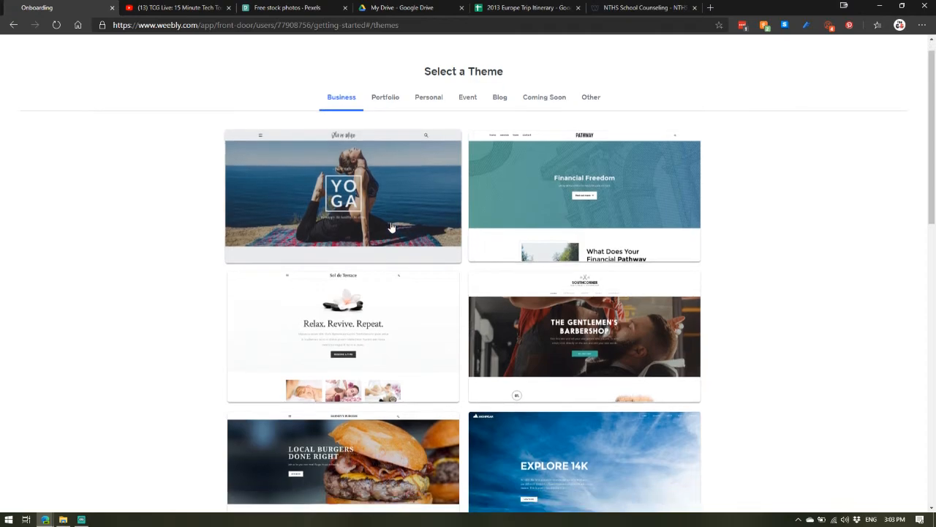
scroll(397, 208, "down", 7)
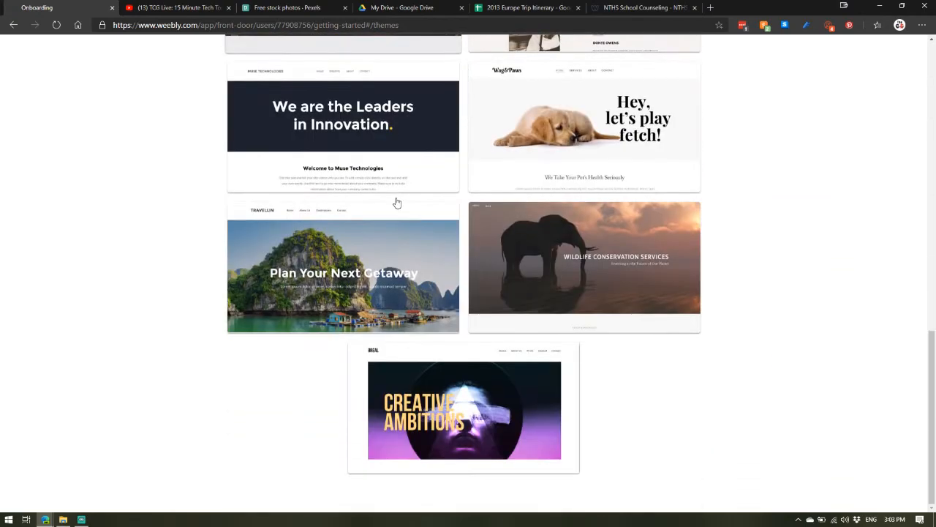
scroll(399, 192, "up", 6)
scroll(400, 181, "up", 5)
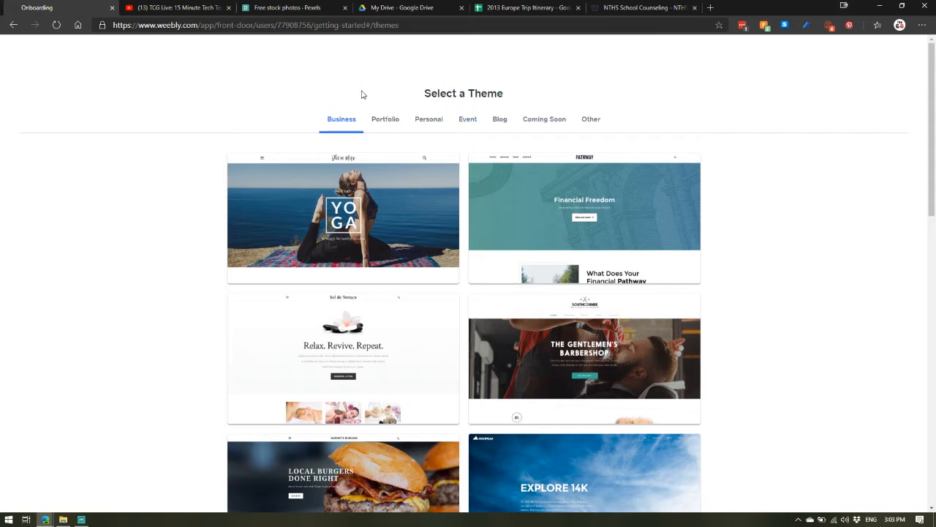
left_click(435, 123)
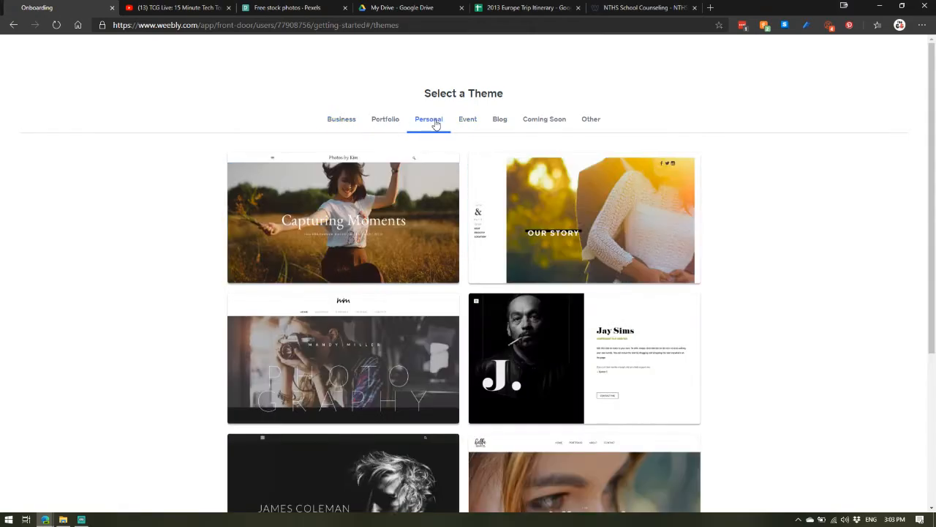
left_click(499, 121)
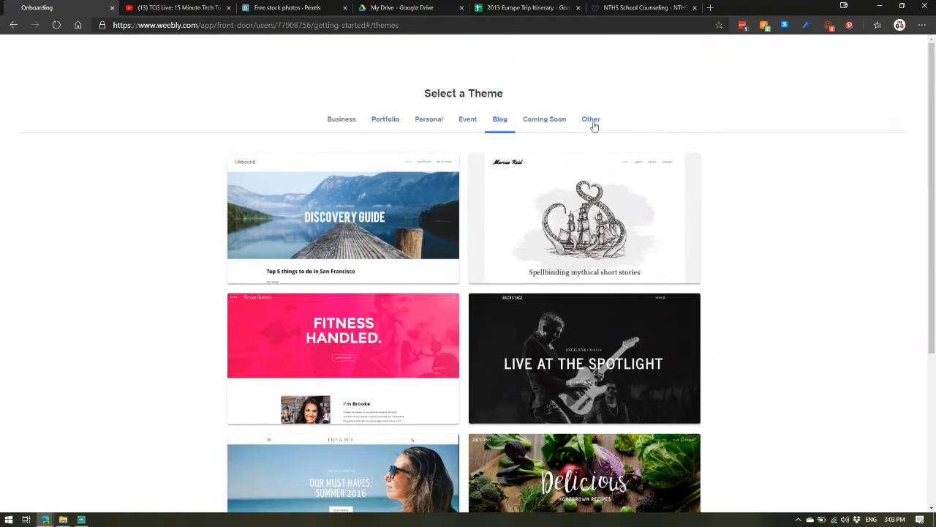
left_click(391, 121)
scroll(527, 228, "down", 3)
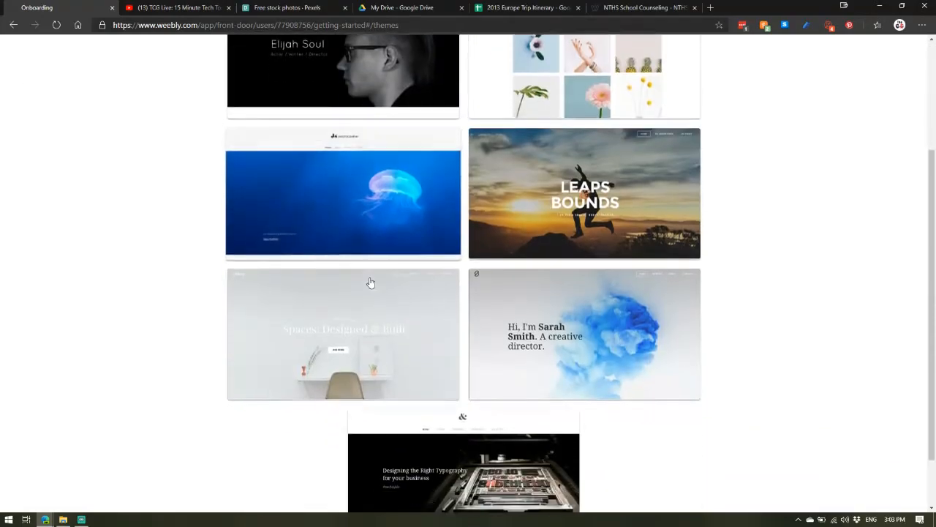
scroll(512, 210, "up", 3)
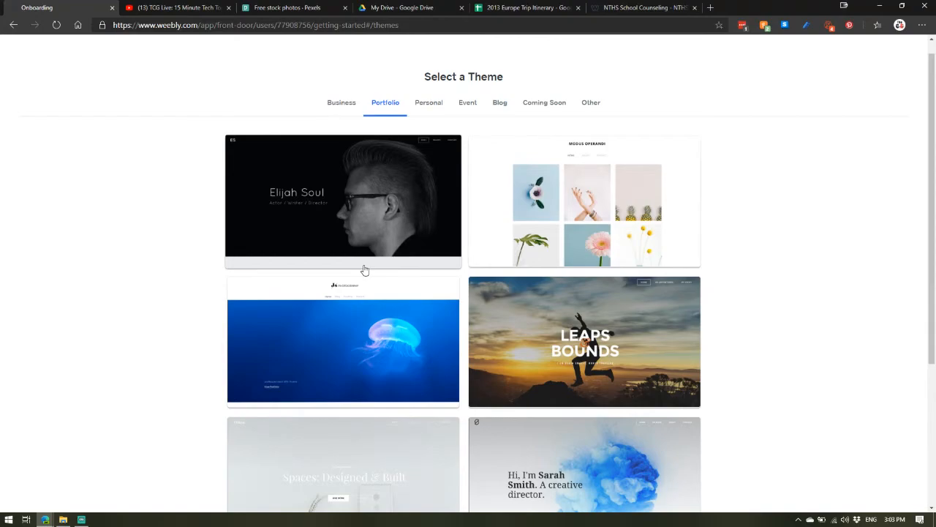
left_click(341, 103)
scroll(425, 128, "down", 2)
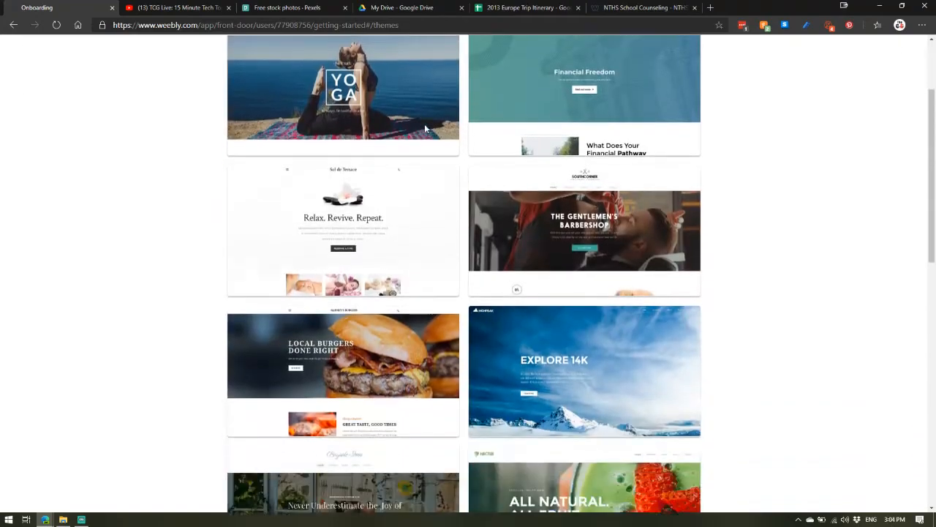
scroll(424, 129, "down", 1)
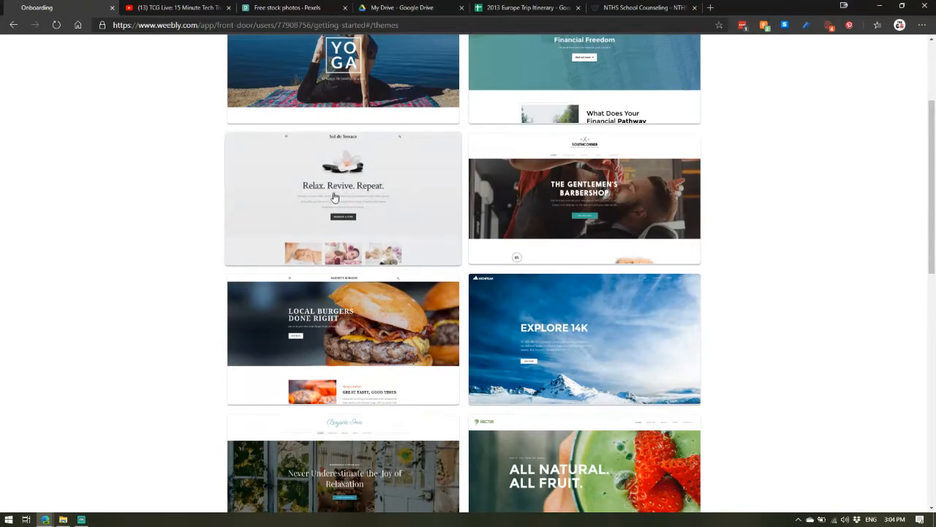
Step: Preview the Sol de Terrace theme and open and close its navigation menu
left_click(278, 180)
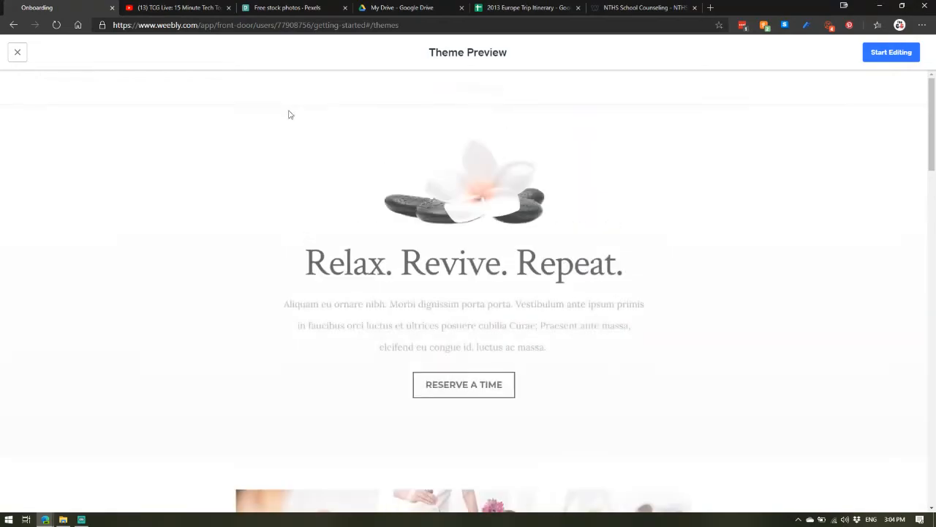
scroll(439, 183, "down", 3)
scroll(539, 217, "up", 2)
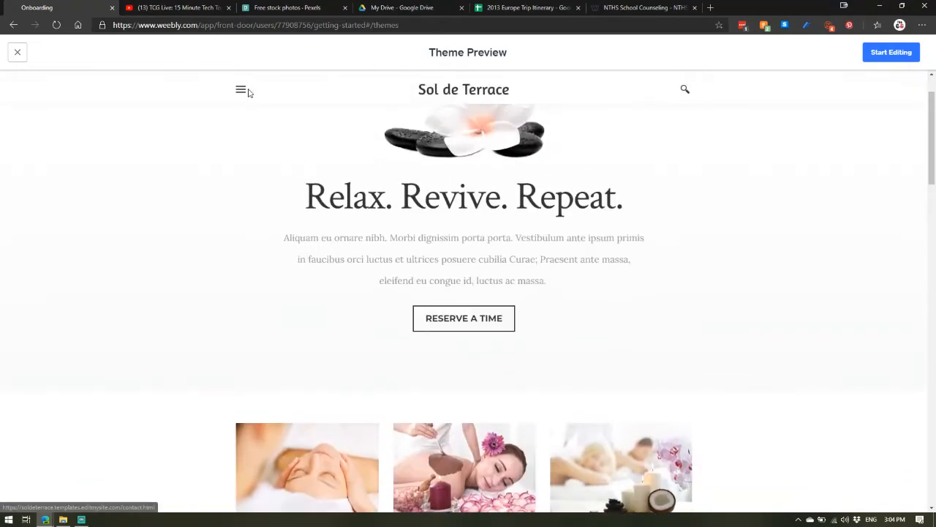
left_click(242, 90)
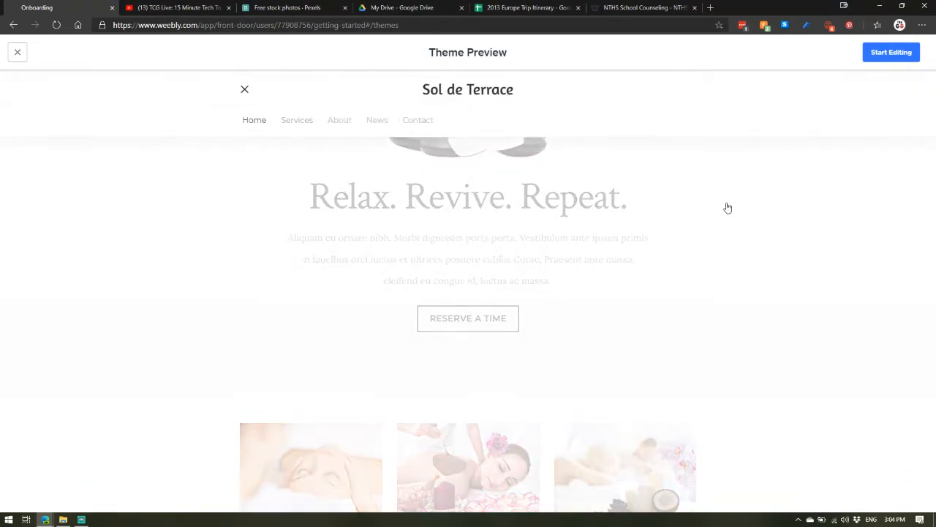
left_click(244, 91)
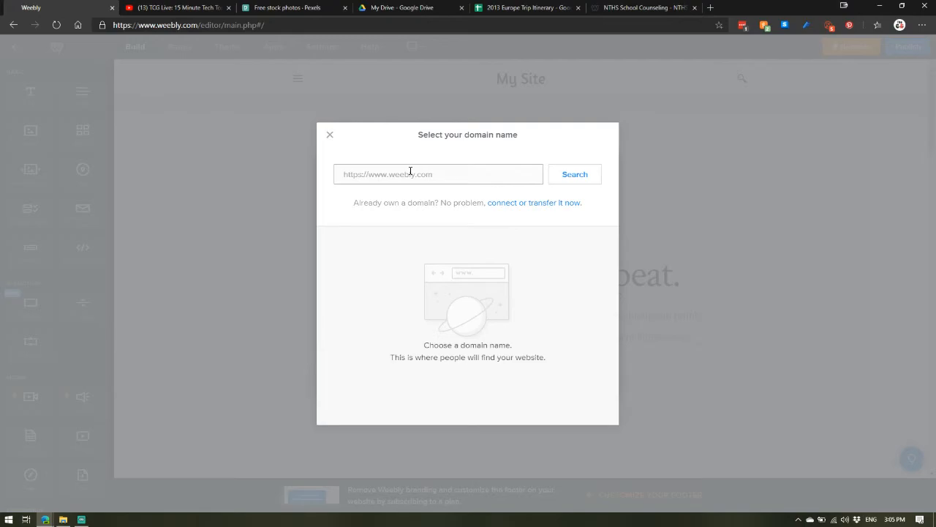
Step: Search for the domain nthsschoolcounseling, choose the free nthsschoolcounseling.weebly.com subdomain, and reload the editor
type("nthsschoolcounseling")
left_click(582, 178)
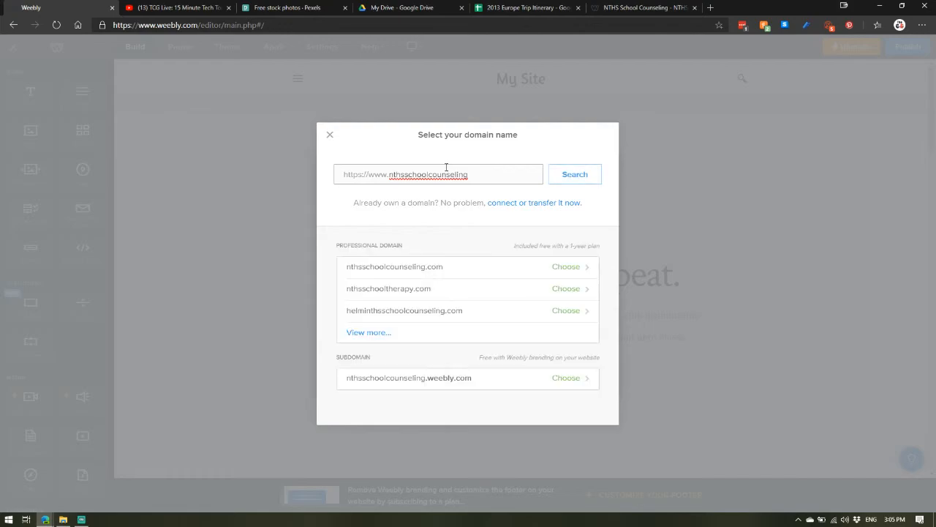
double_click(390, 174)
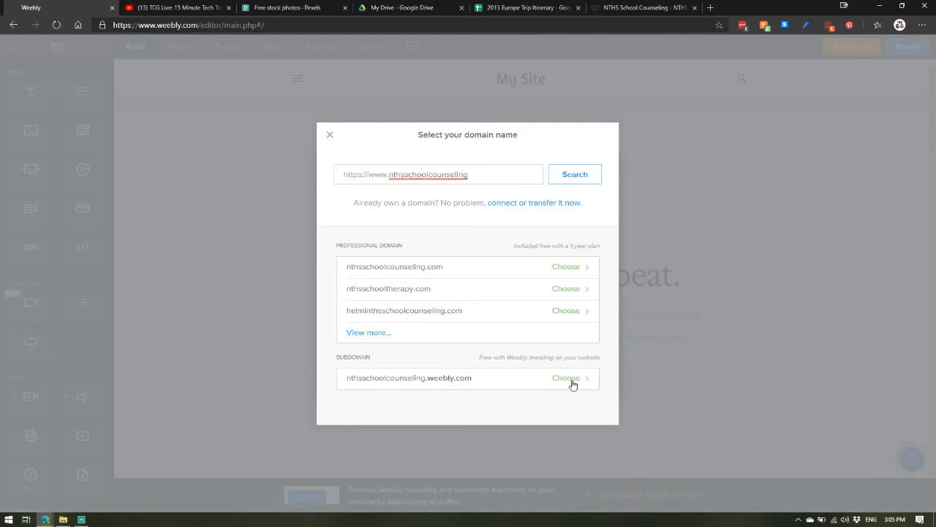
left_click(491, 379)
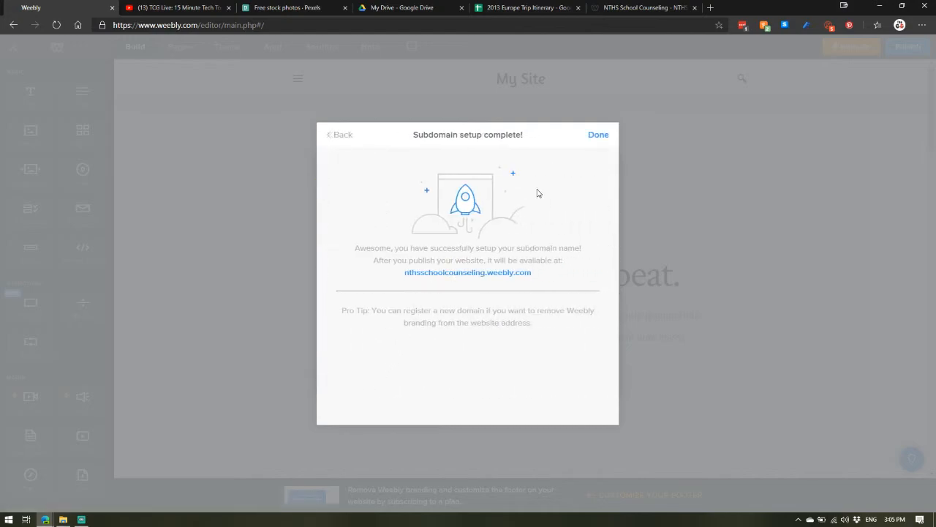
left_click(594, 136)
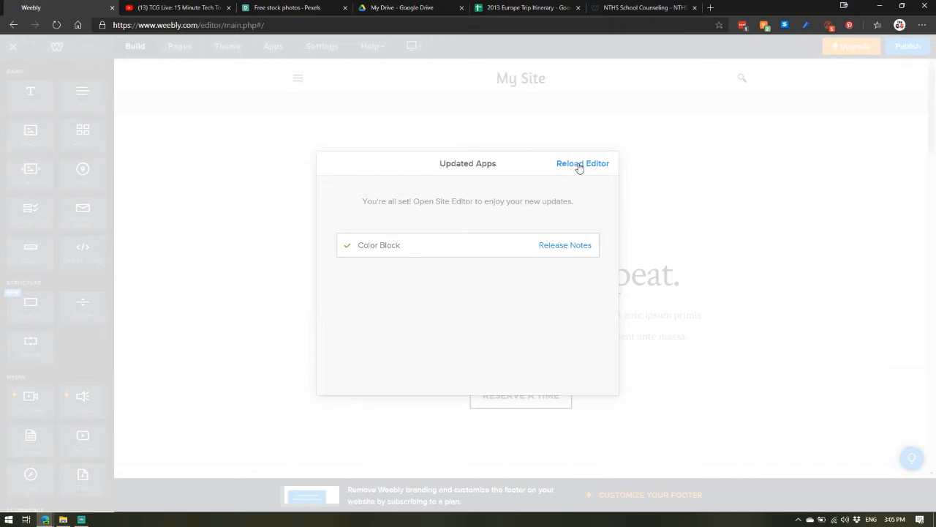
left_click(585, 165)
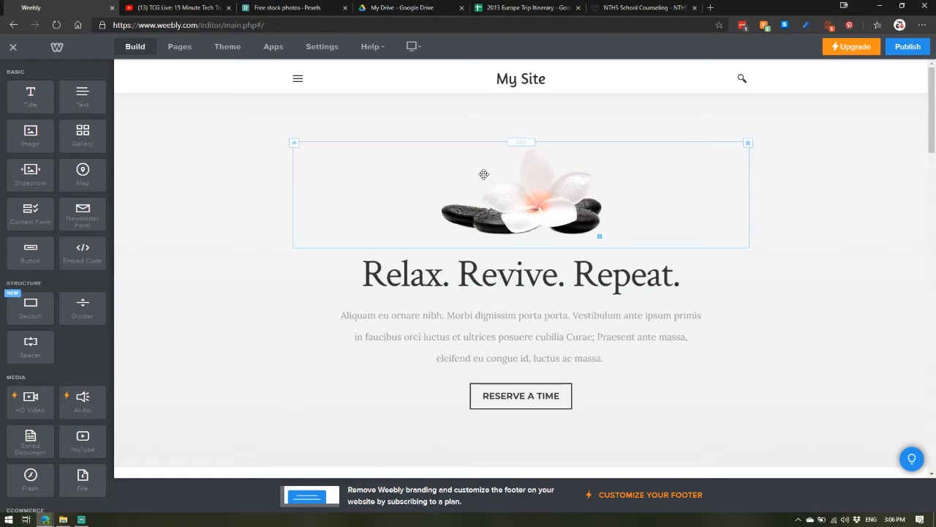
Step: Replace the main heading text with "School Counseling"
triple_click(480, 265)
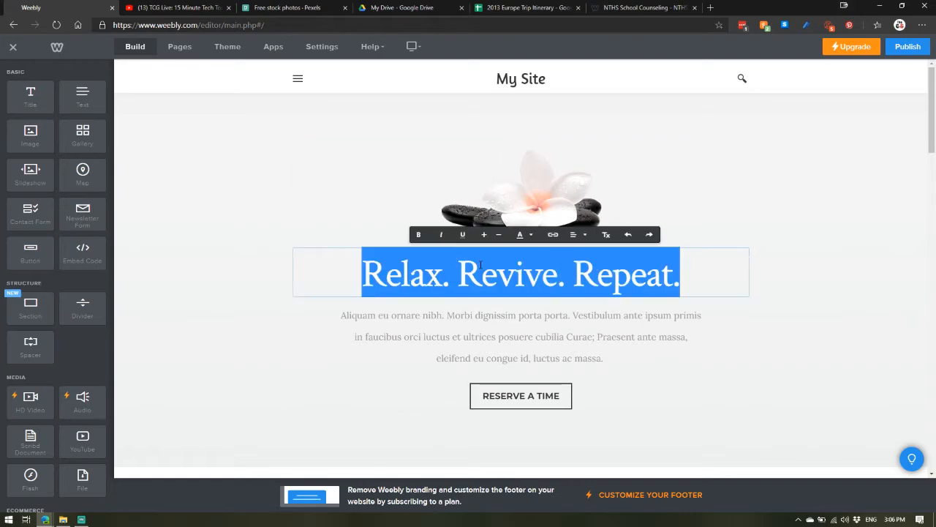
type("Sch")
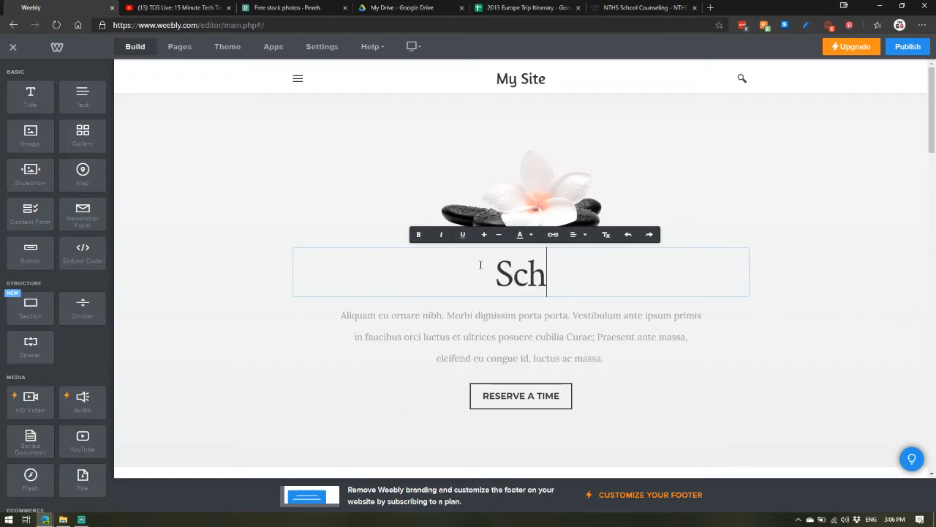
type("ool Counseling")
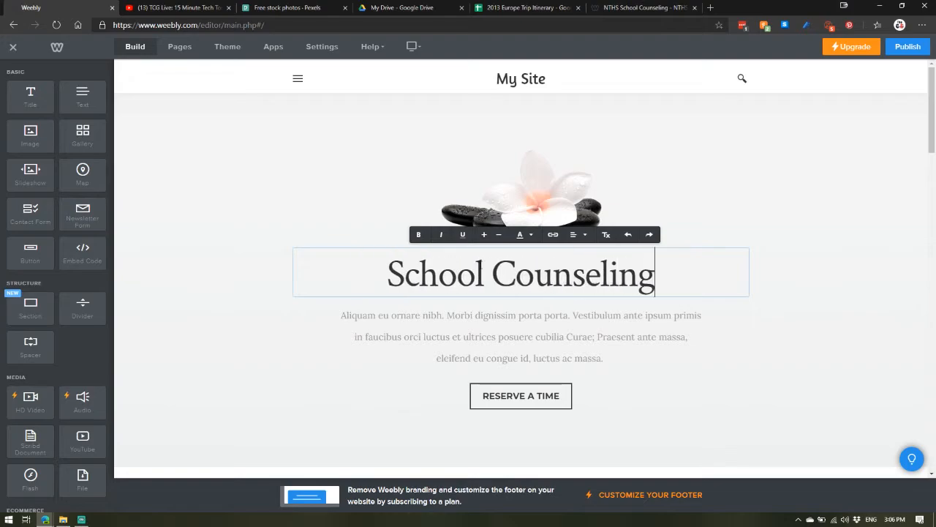
left_click(332, 354)
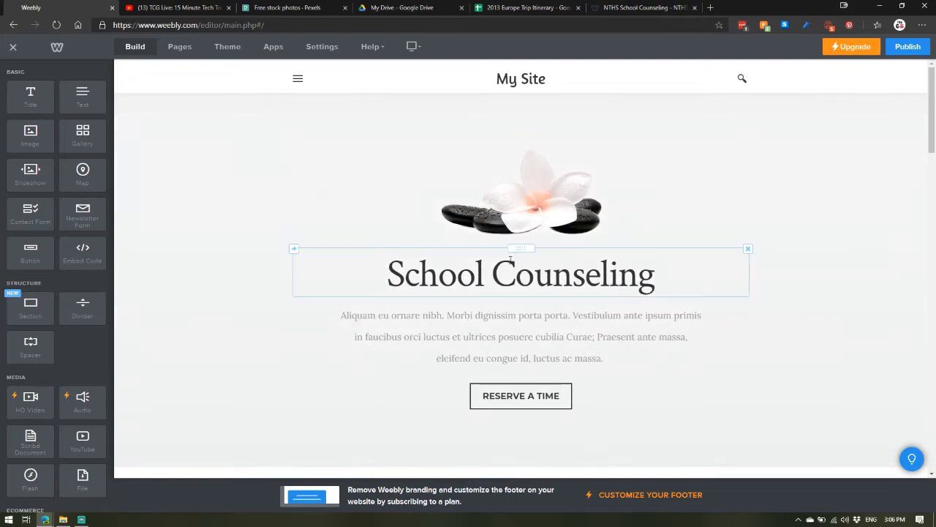
Step: Move the School Counseling heading beside the paragraph so they form two columns
left_click_drag(521, 252, 513, 376)
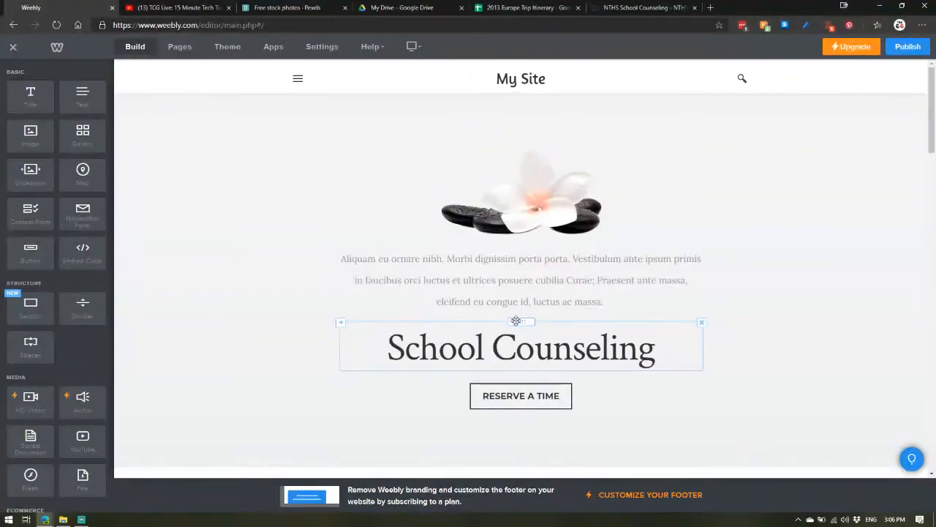
left_click_drag(516, 320, 379, 274)
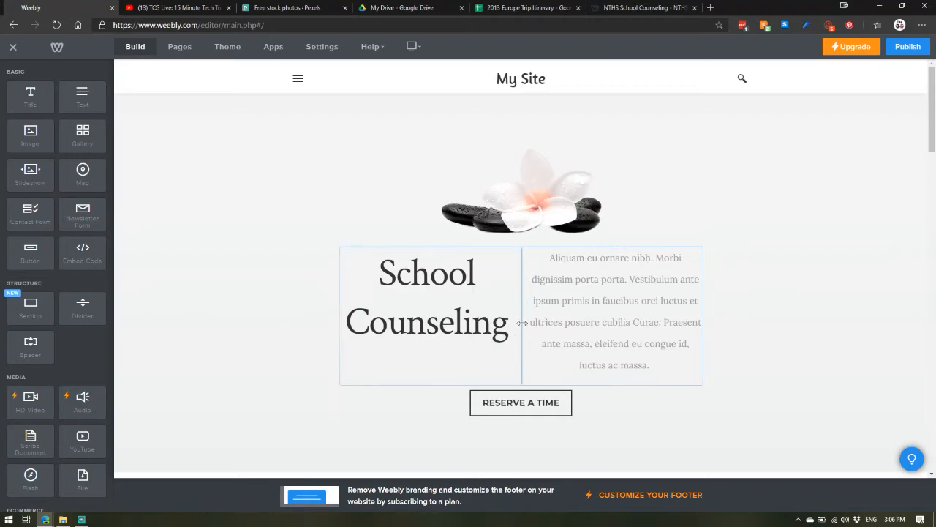
left_click_drag(523, 289, 534, 307)
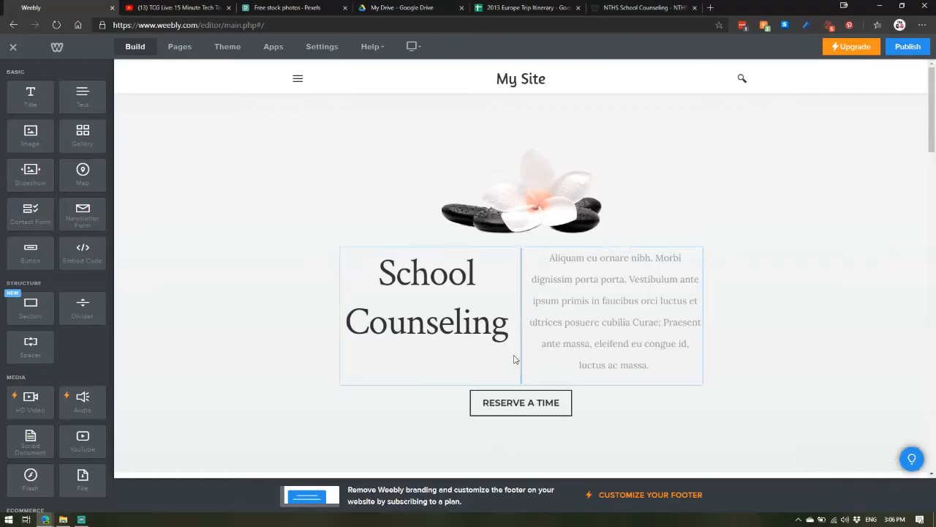
Step: Set the Reserve a Time button's link type to Website URL, opening in a new window
scroll(514, 322, "down", 2)
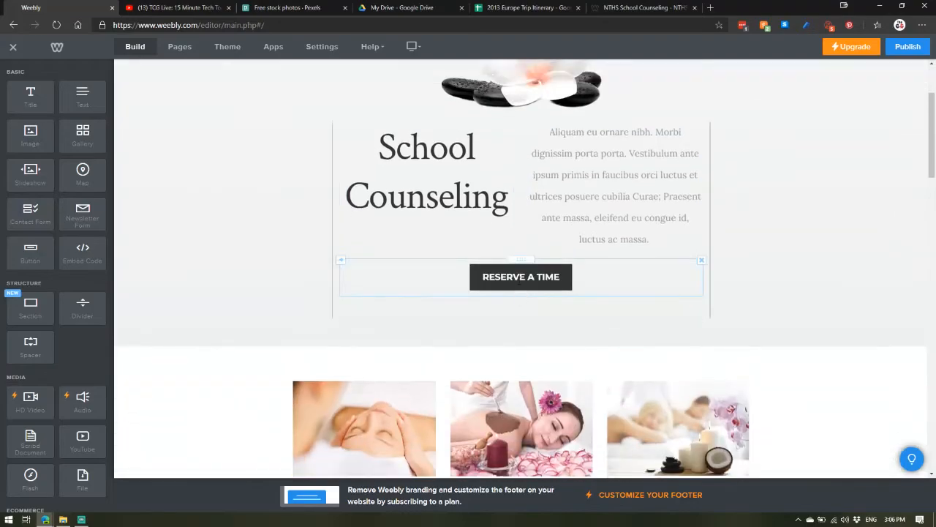
left_click(515, 293)
left_click(516, 346)
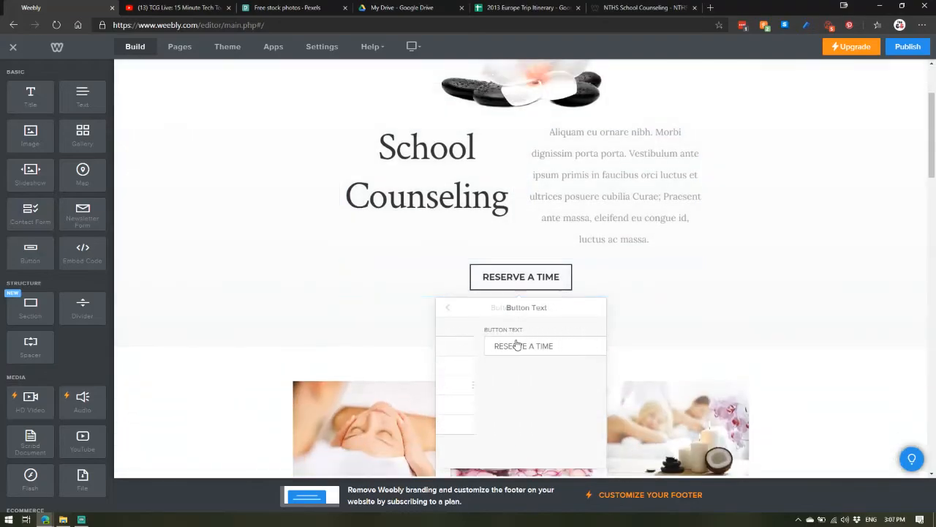
left_click(449, 310)
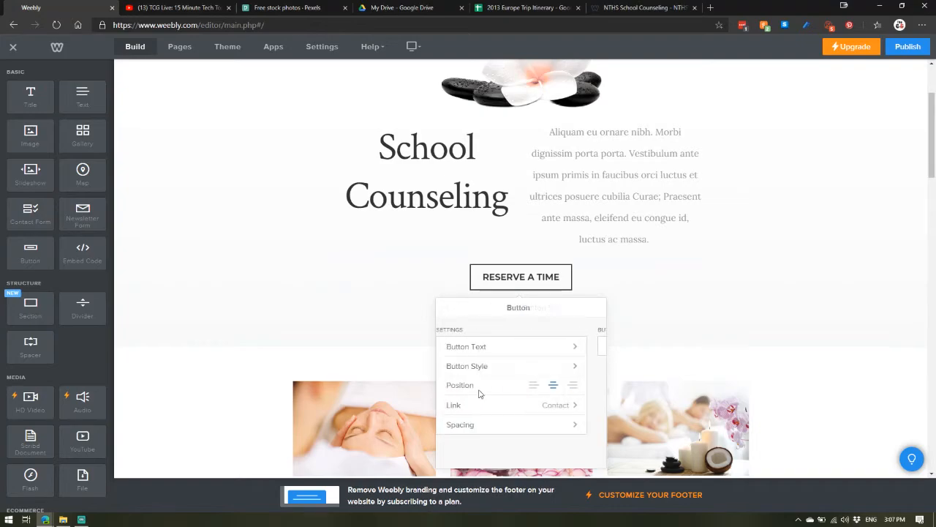
left_click(478, 407)
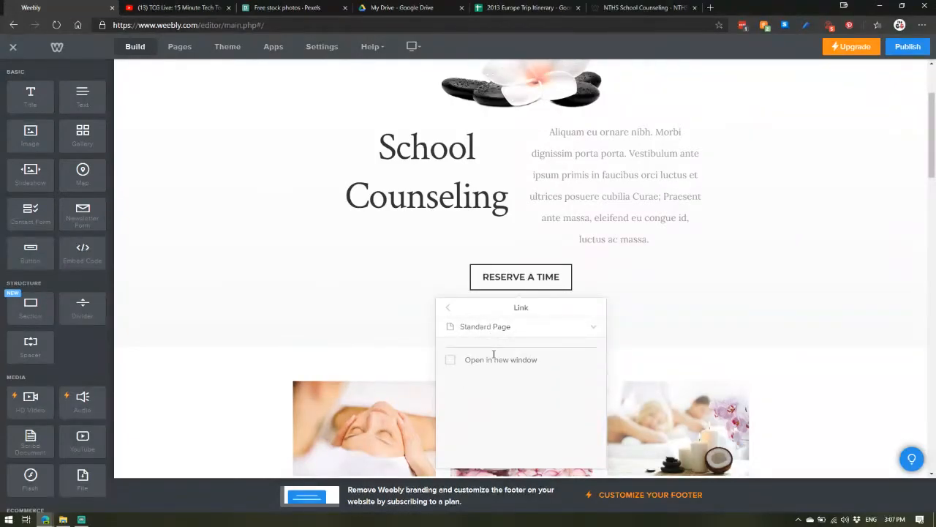
left_click(498, 357)
left_click(483, 327)
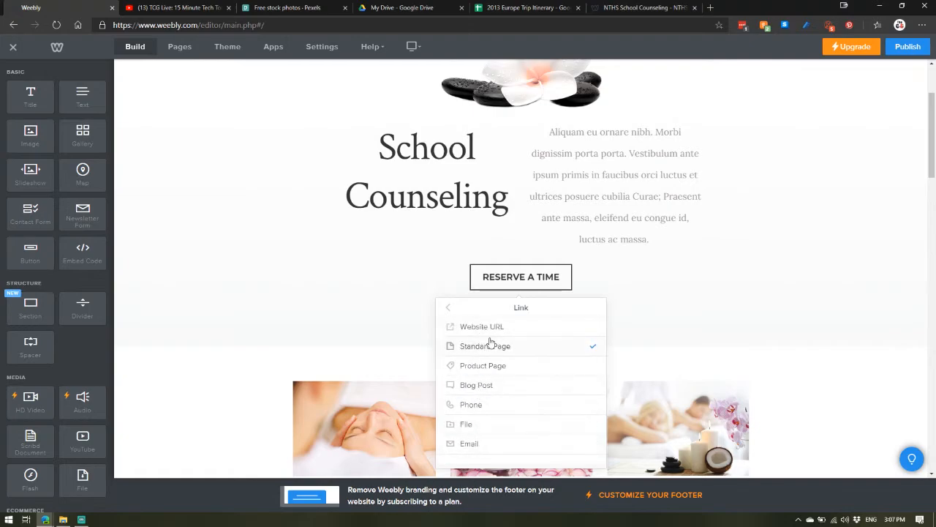
scroll(477, 424, "down", 3)
scroll(487, 278, "up", 2)
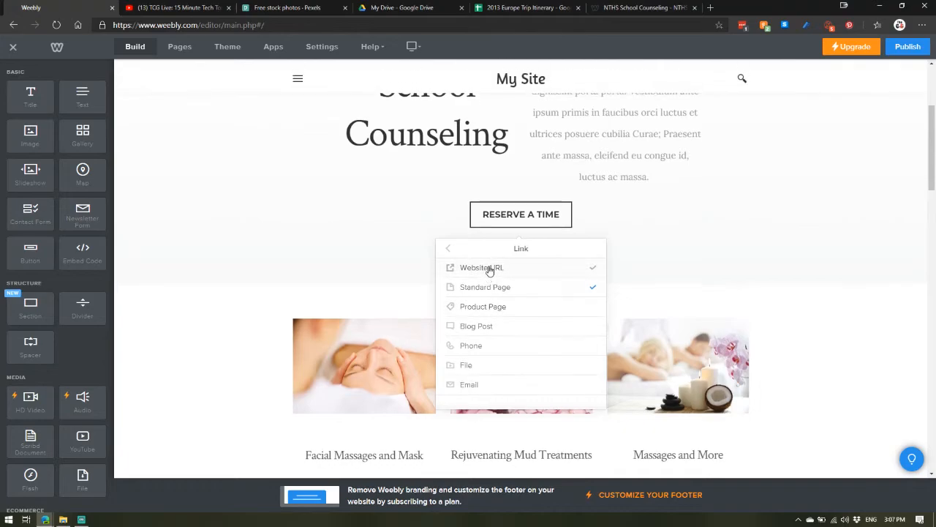
left_click(491, 269)
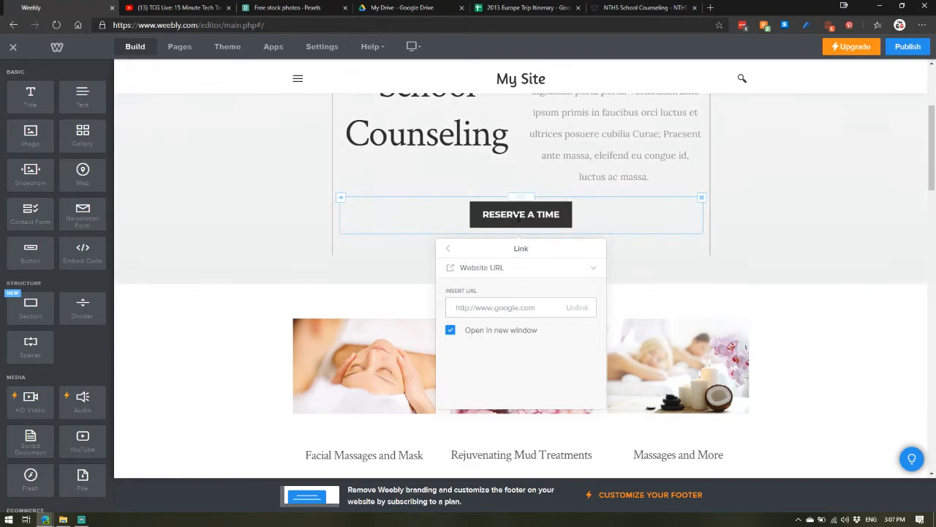
left_click(268, 215)
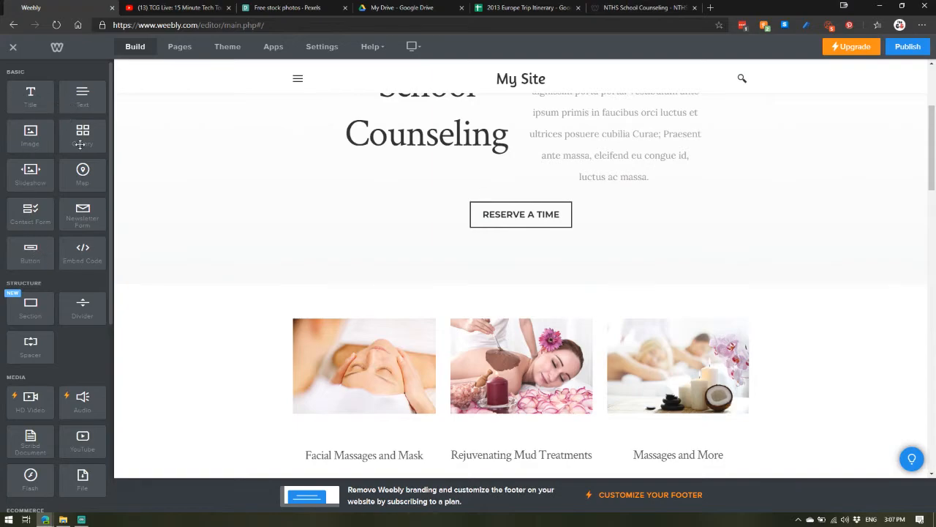
Step: Add a title and a text block above the image in the first feature column
left_click_drag(21, 102, 351, 321)
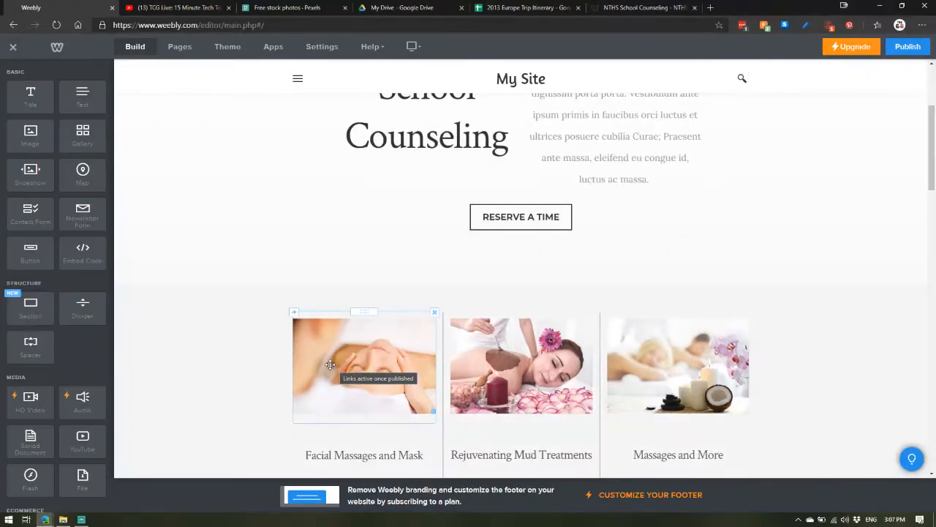
left_click_drag(82, 92, 339, 347)
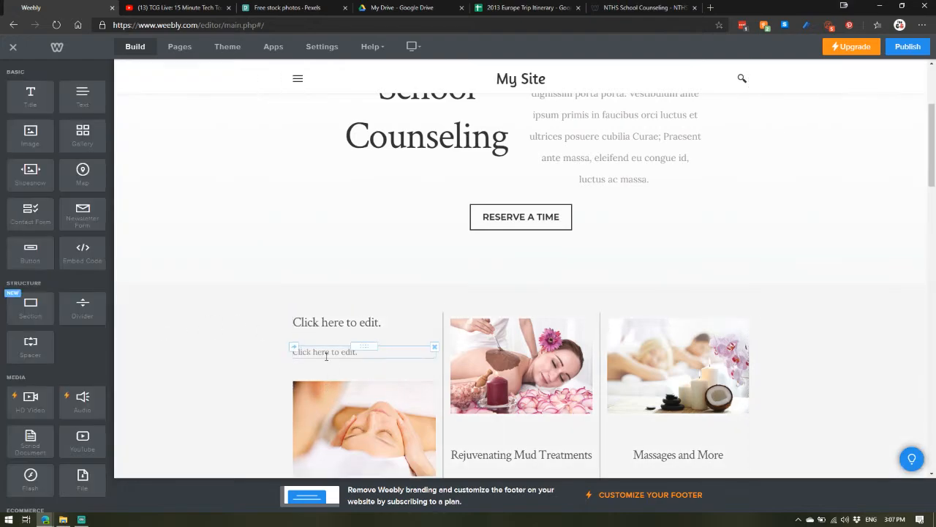
left_click(326, 352)
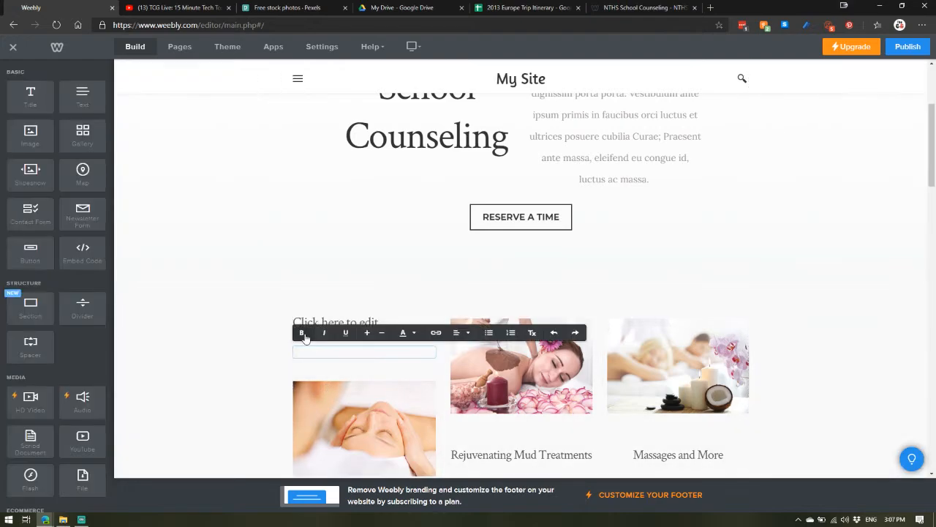
left_click(414, 333)
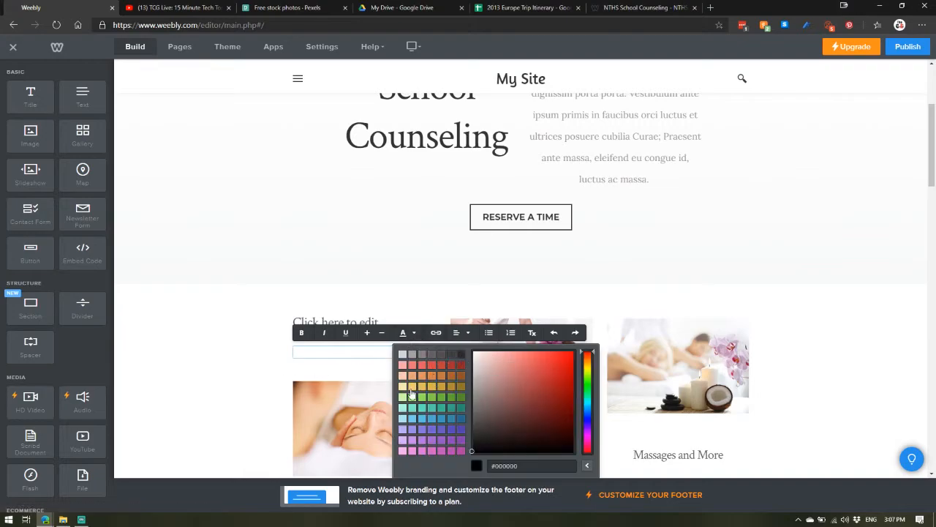
left_click(249, 355)
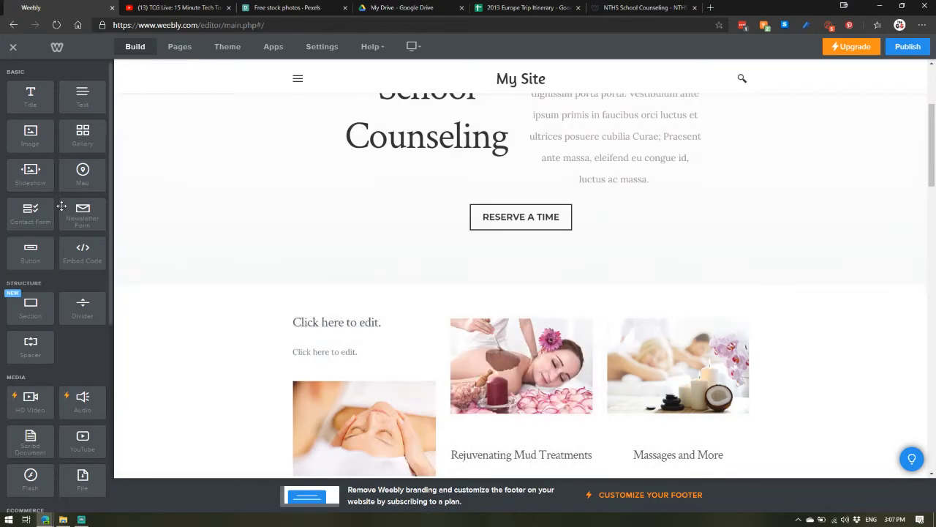
Step: Insert an image block below the Reserve a Time button
left_click_drag(35, 136, 469, 270)
left_click_drag(452, 296, 450, 297)
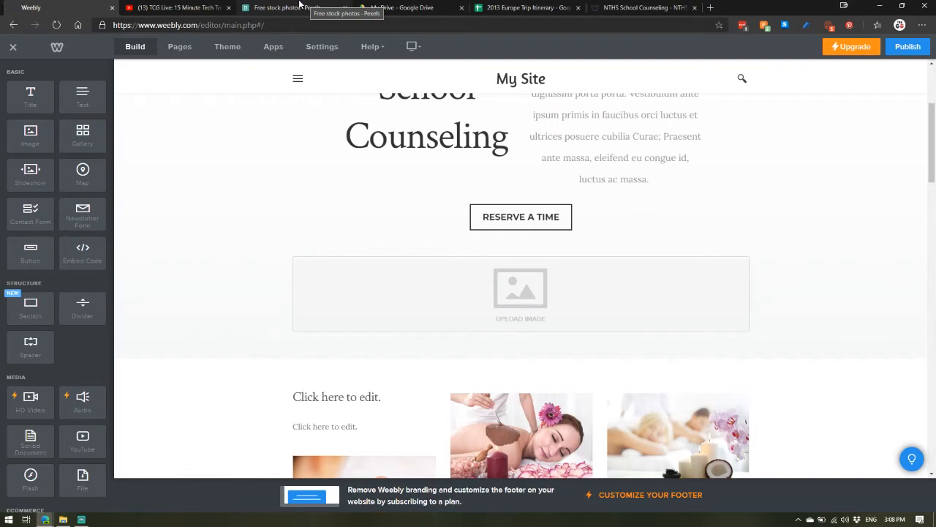
Step: Switch to Pexels and search for education photos
left_click(300, 6)
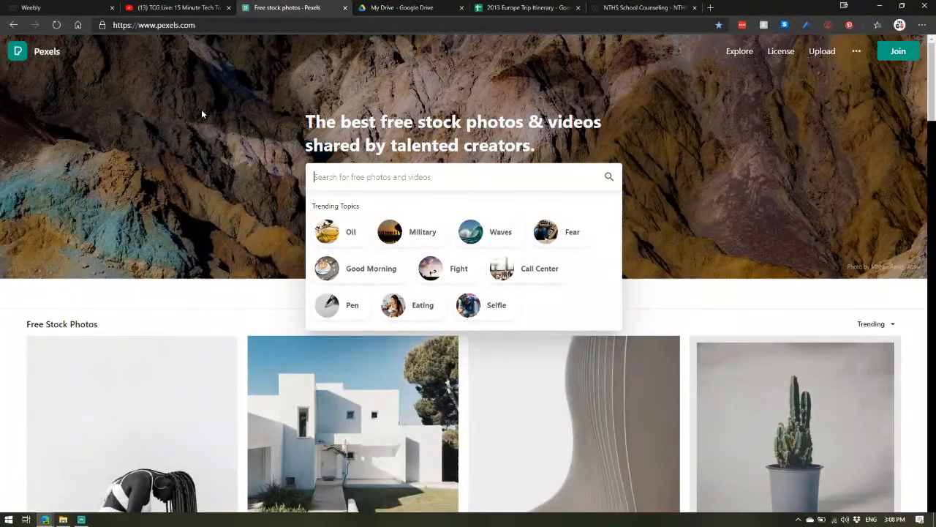
scroll(218, 210, "down", 2)
scroll(220, 216, "down", 8)
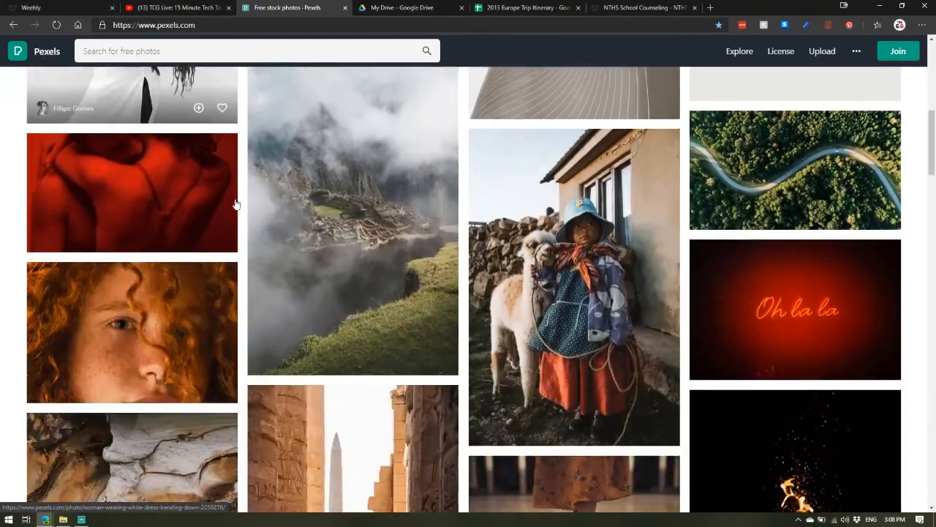
scroll(233, 198, "up", 5)
scroll(232, 194, "up", 5)
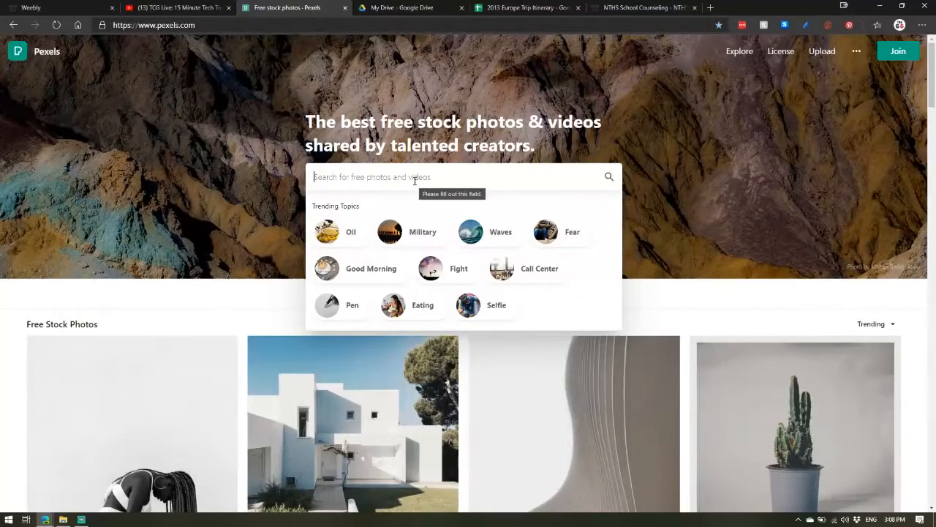
type("educ")
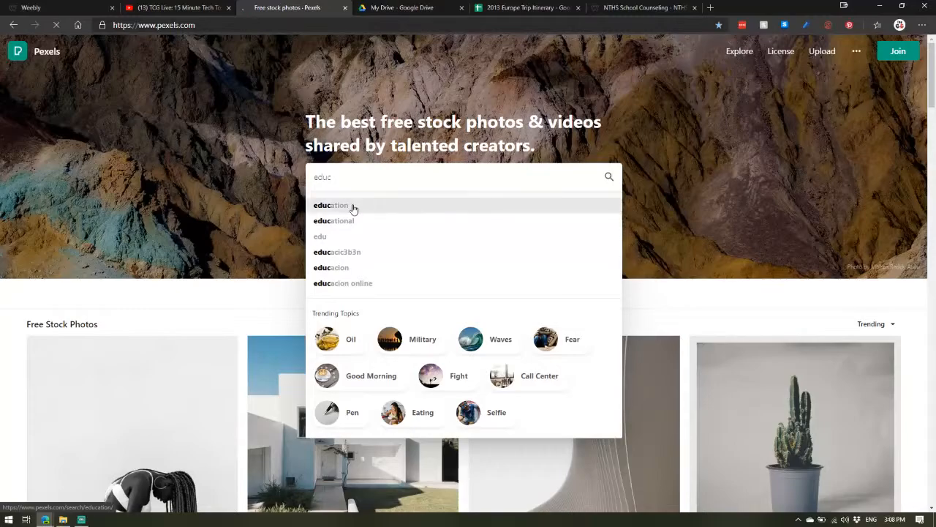
left_click(352, 207)
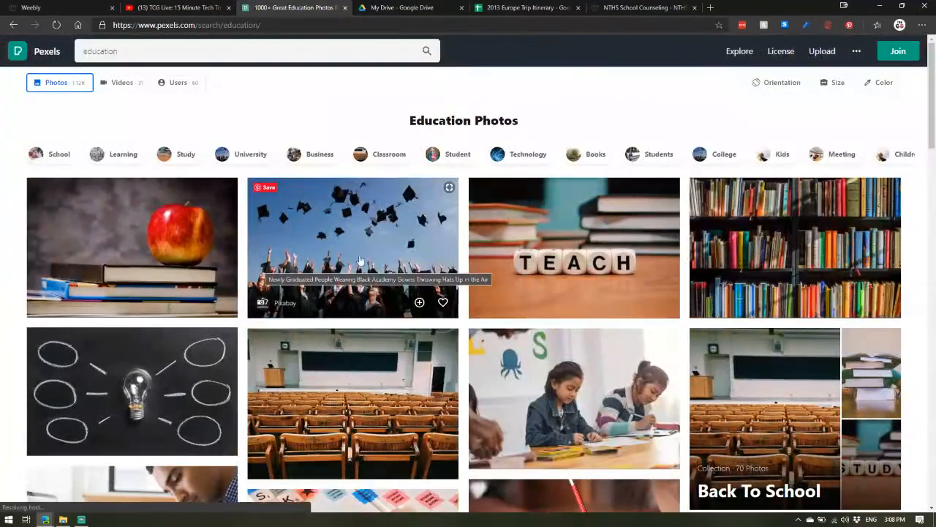
Step: Download the graduation caps photo and save it to the Pictures folder
left_click(359, 260)
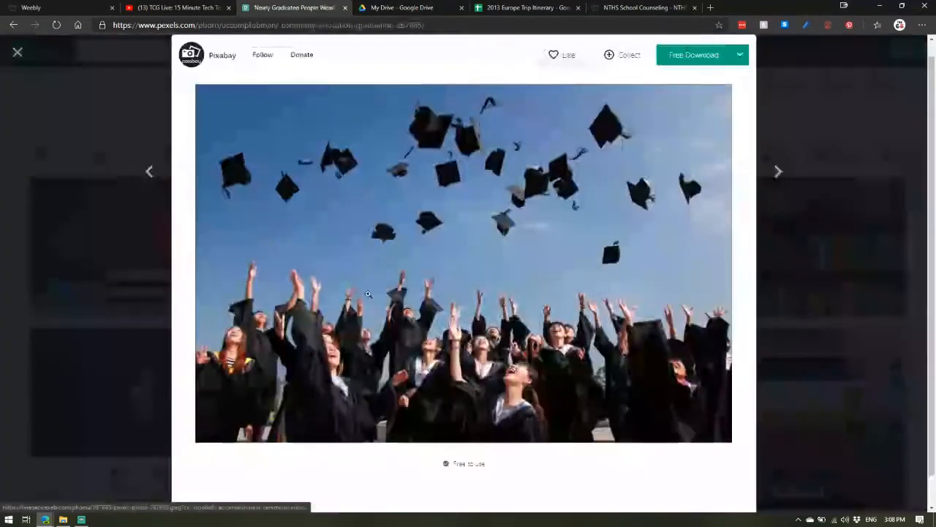
left_click(697, 59)
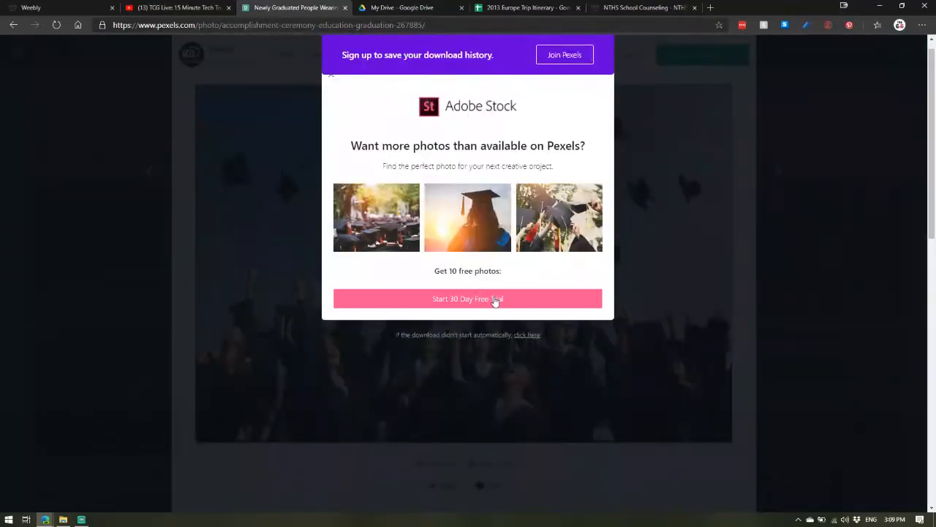
left_click(522, 335)
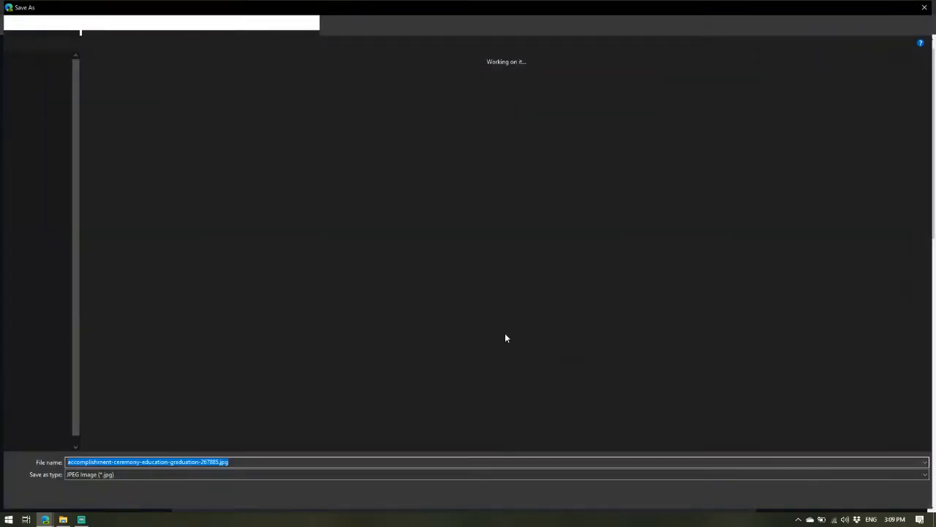
left_click(853, 496)
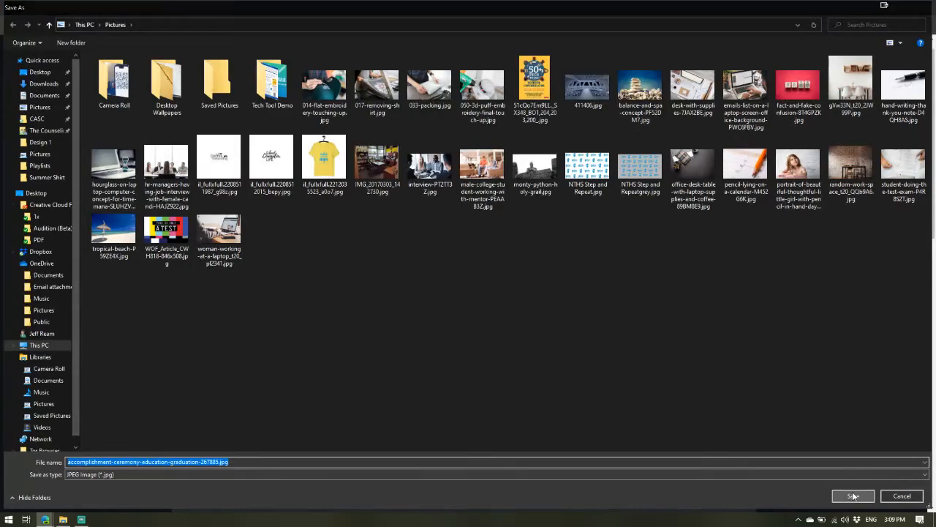
Step: Return to the editor and upload accomplishment-ceremony-education-graduation-267885.jpg into the new image block
left_click(63, 7)
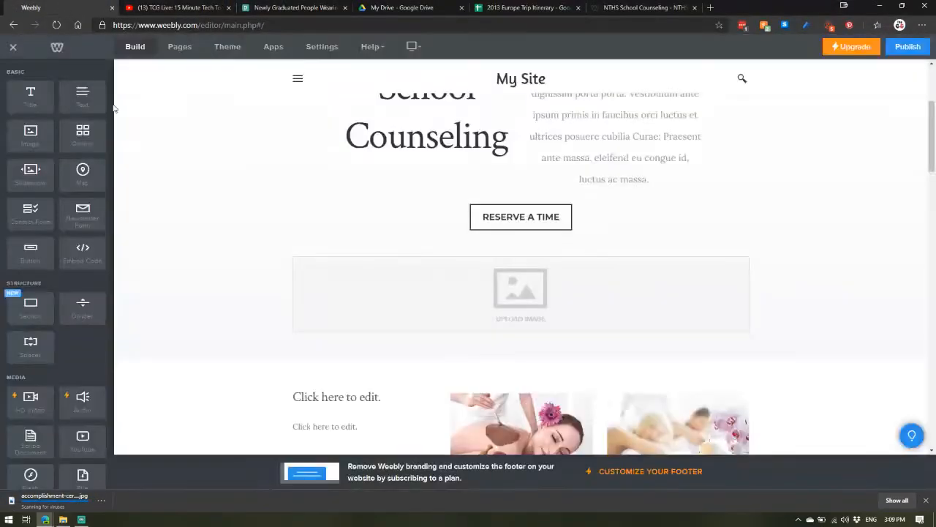
left_click(517, 309)
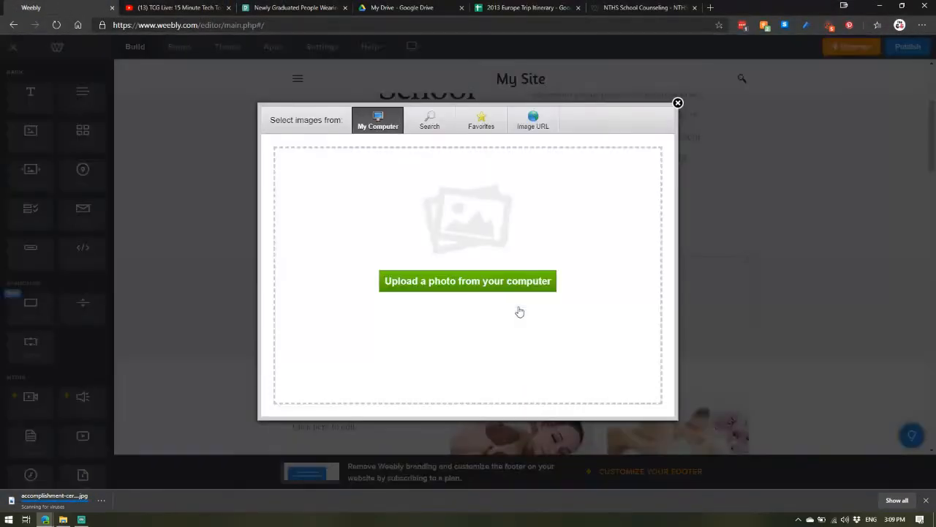
left_click(477, 282)
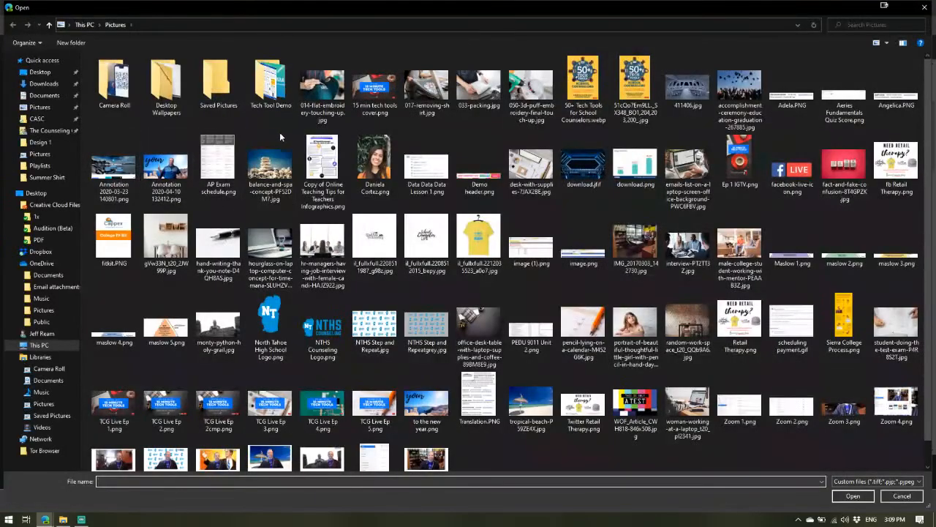
double_click(714, 106)
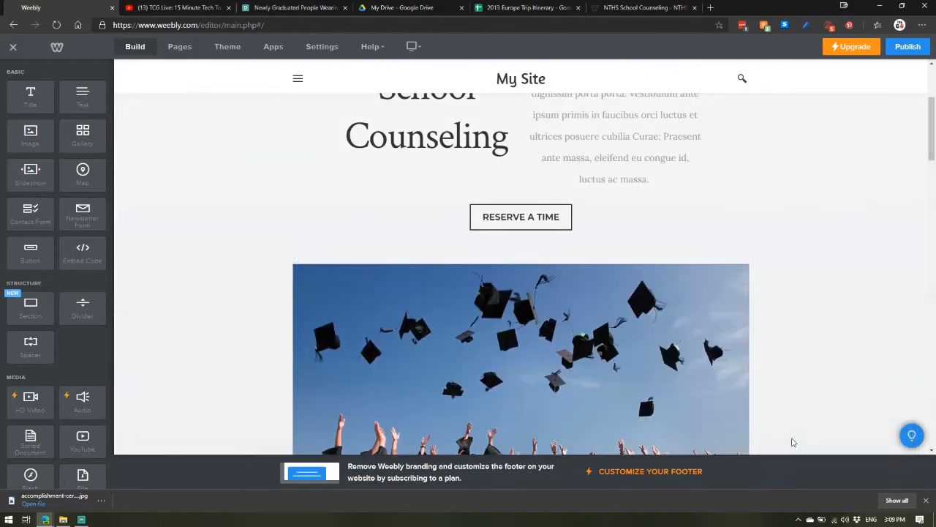
Step: Resize the graduation image to about two-thirds of the section width
scroll(608, 352, "down", 2)
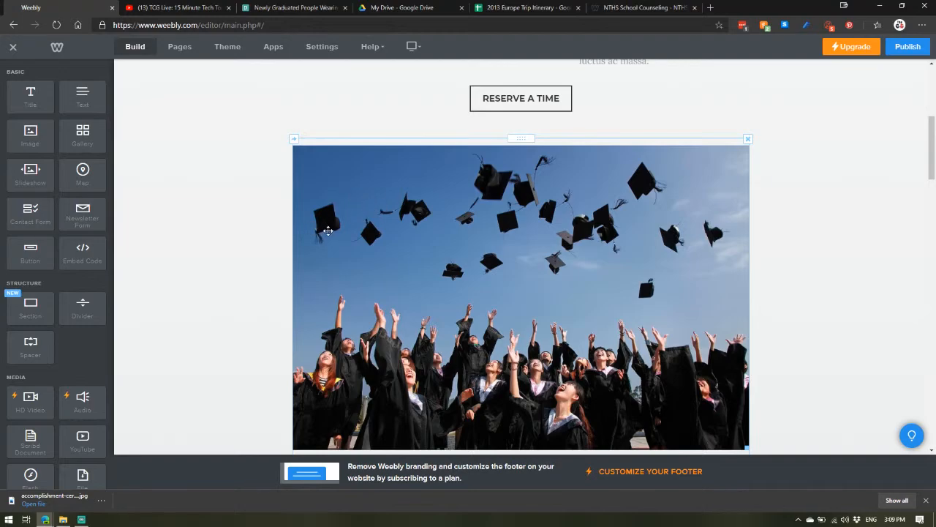
scroll(567, 235, "down", 2)
scroll(567, 235, "up", 1)
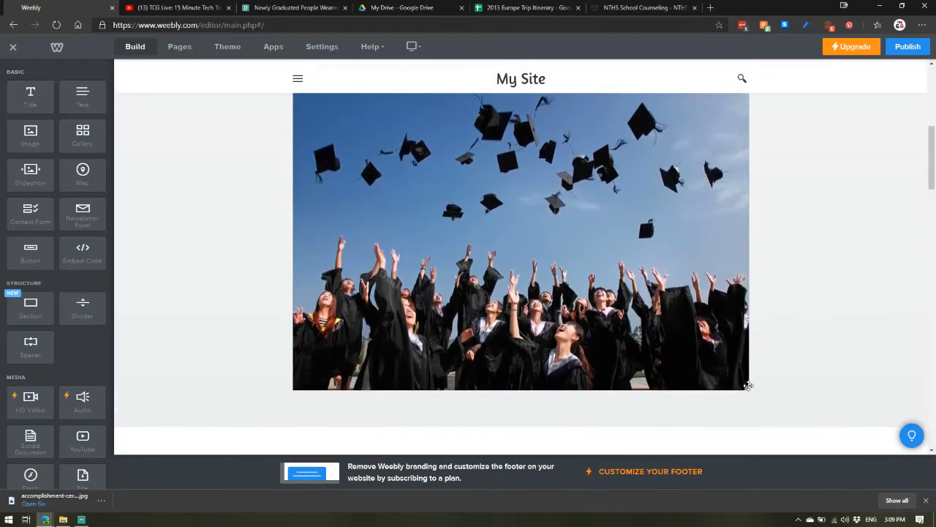
left_click_drag(748, 385, 558, 286)
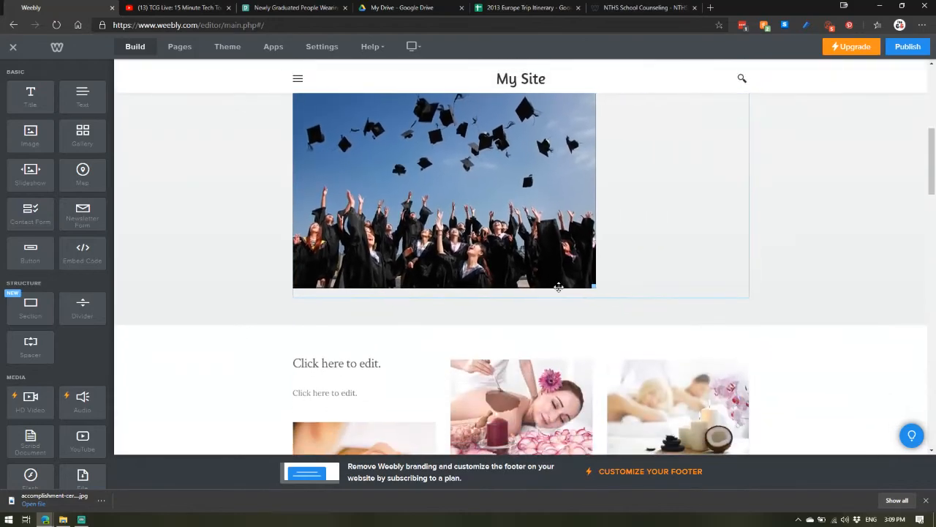
Step: Review the site's page list and navigation menu from the top of the home page
scroll(725, 242, "down", 3)
scroll(657, 248, "up", 4)
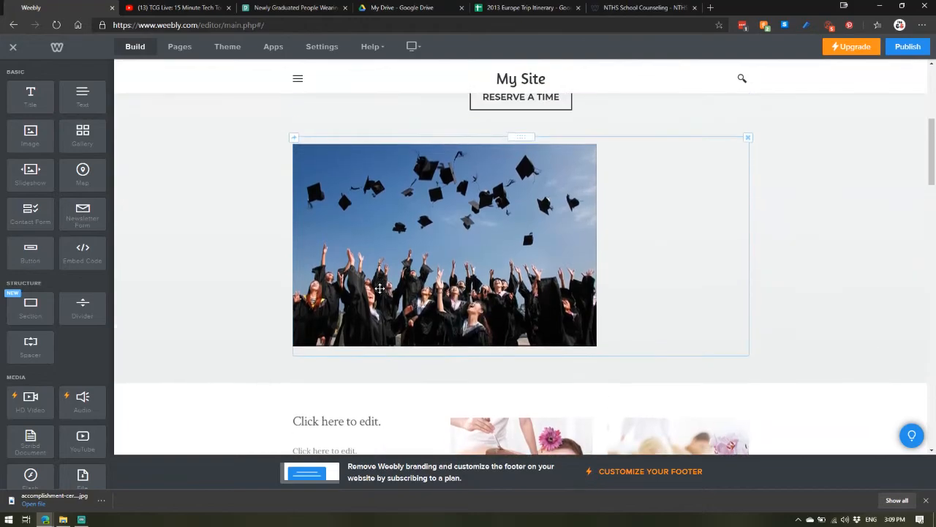
scroll(495, 211, "up", 4)
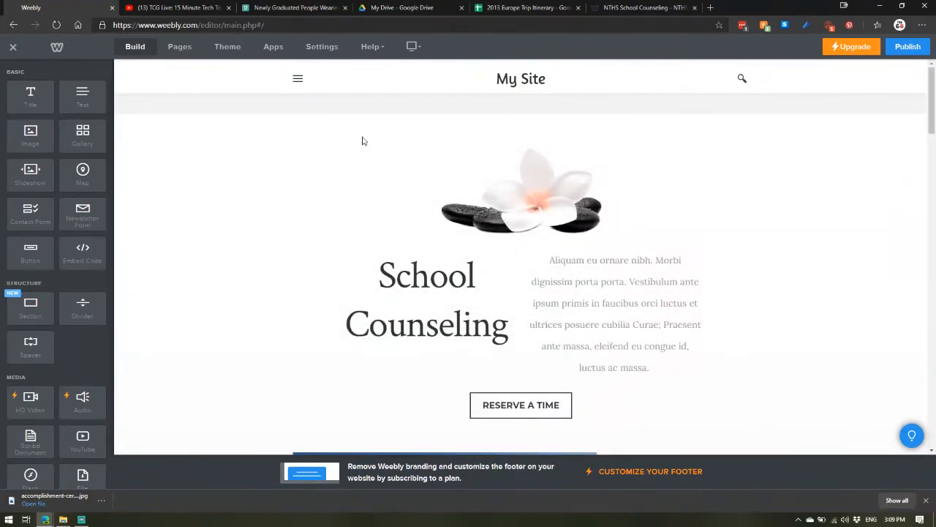
left_click(178, 48)
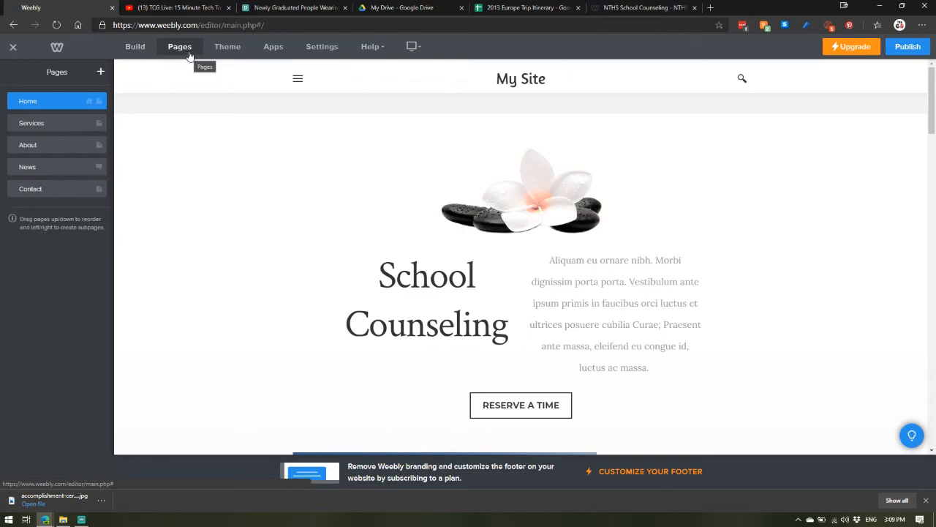
left_click(298, 81)
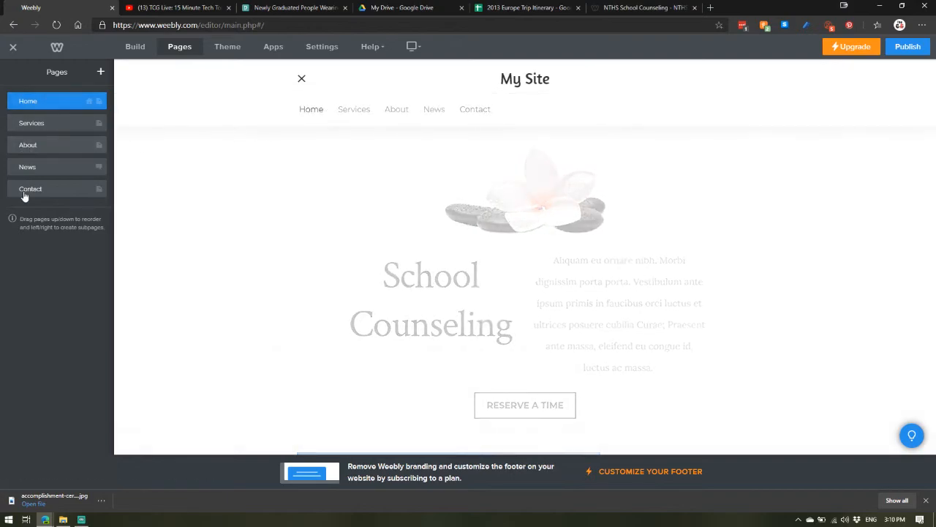
Step: Add a new external link page named Pexels
left_click(102, 74)
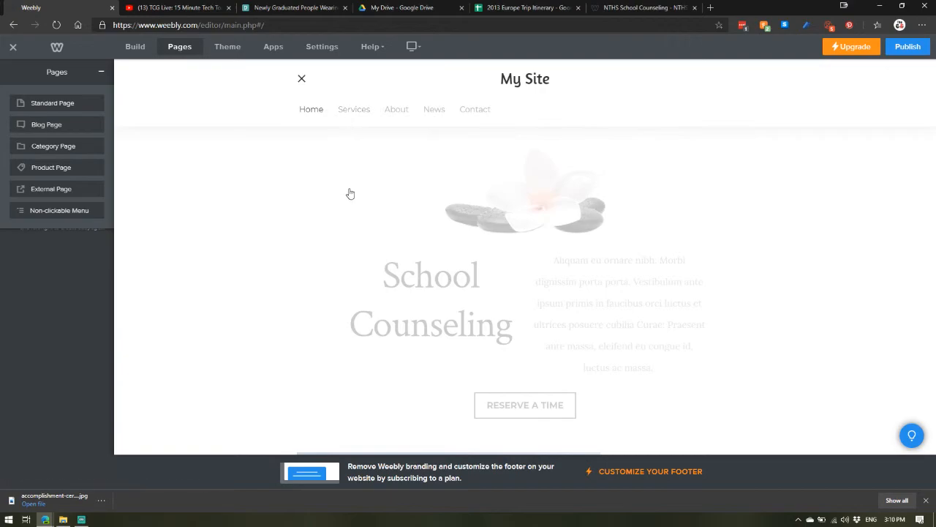
left_click(57, 190)
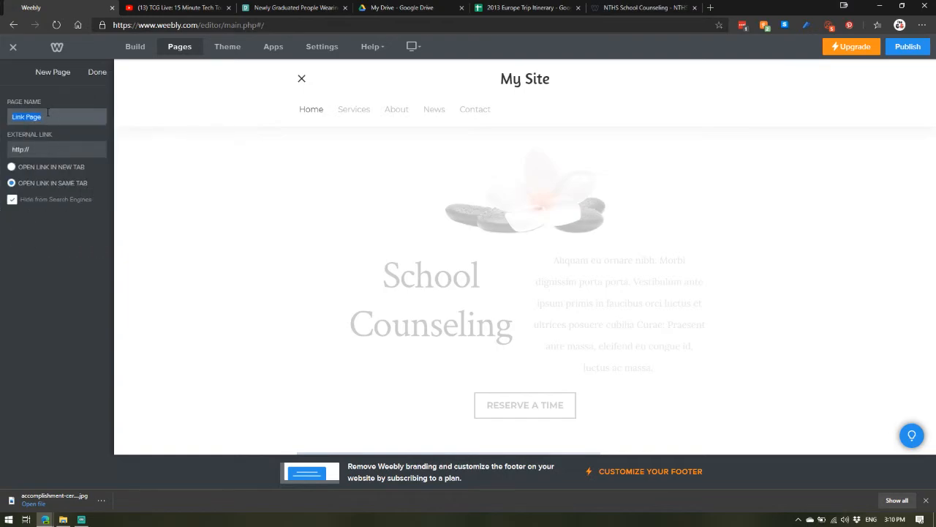
type("Pexels")
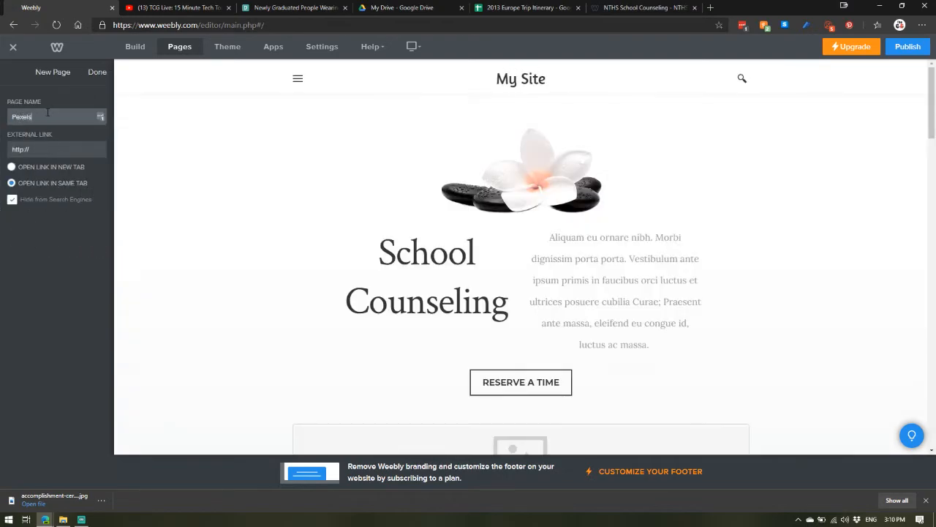
Step: Copy the Pexels home page address and paste it as the page's external link
left_click(292, 8)
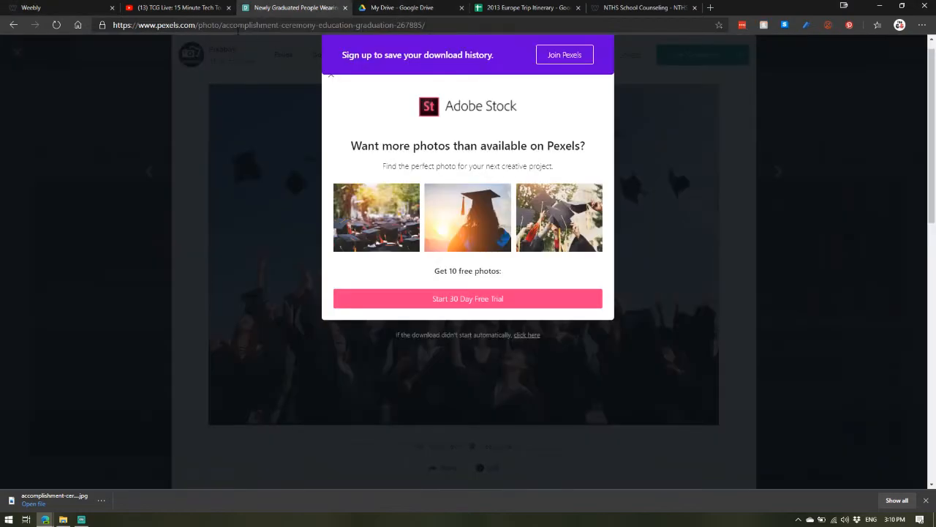
left_click(12, 27)
left_click(13, 27)
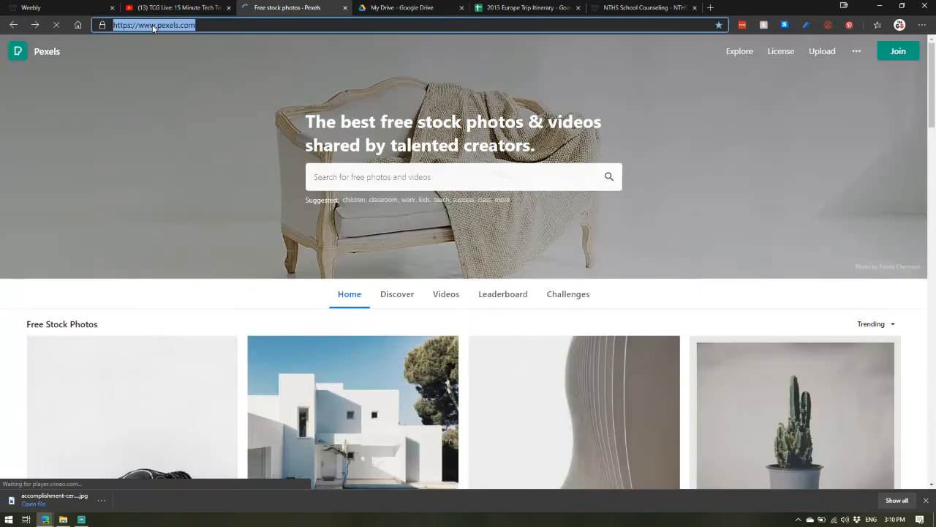
left_click(44, 7)
left_click(33, 149)
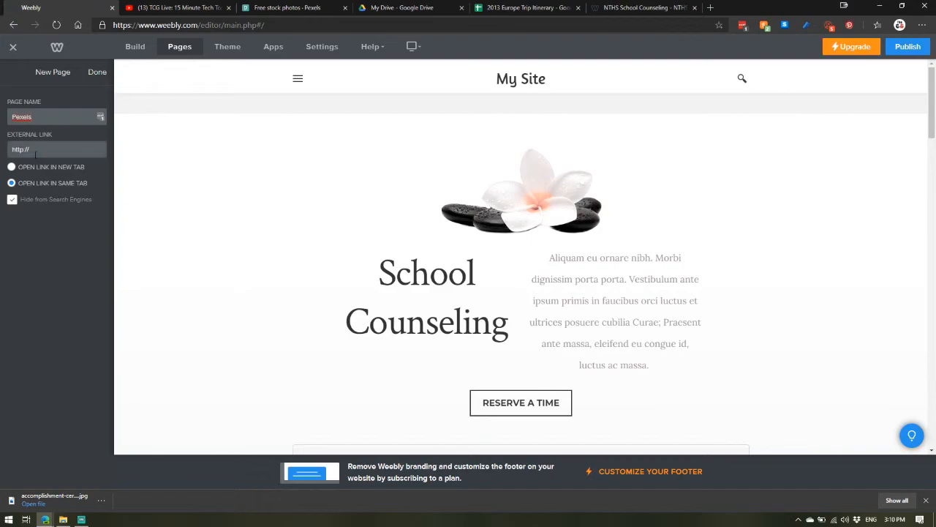
key("ctrl+a")
type("https://www.pexels.com/")
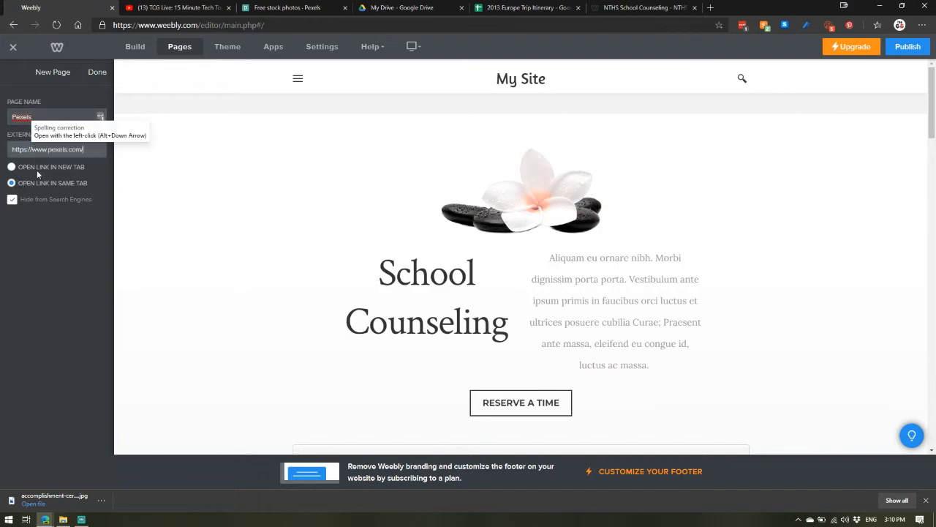
Step: Set the Pexels link to open in a new tab and finish editing the page
left_click(11, 168)
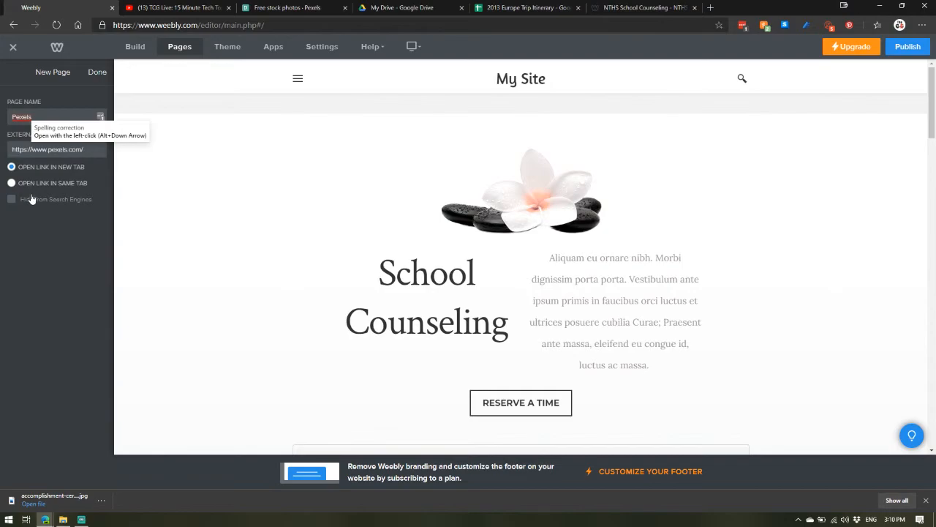
left_click(97, 72)
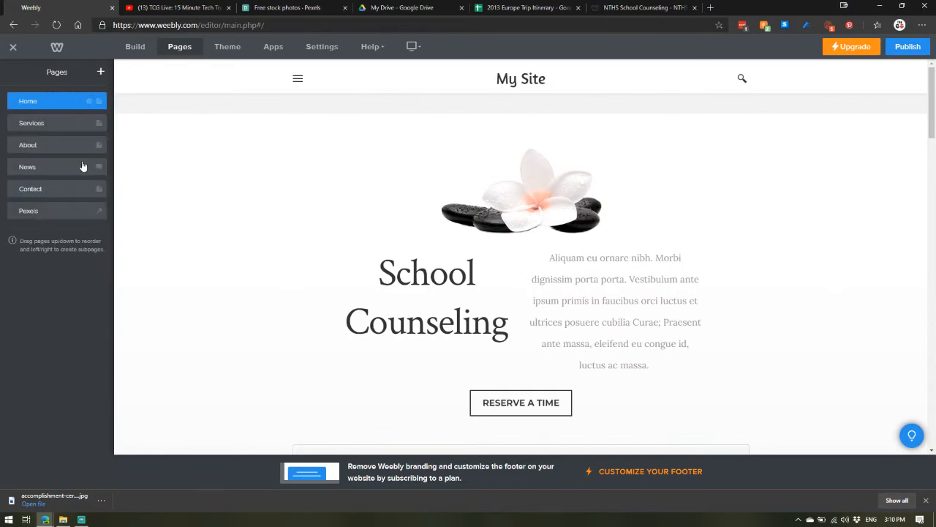
Step: Nest the Pexels page as a subpage under Services
left_click(299, 79)
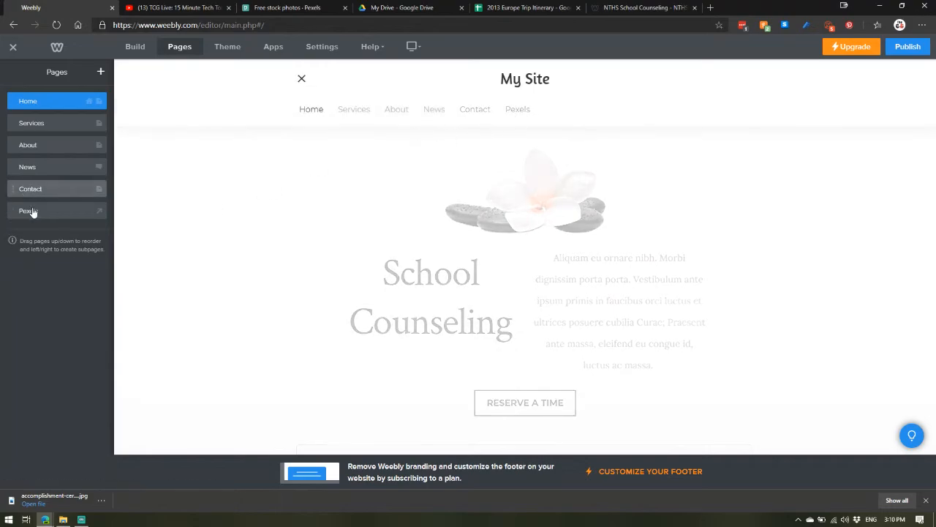
left_click_drag(32, 215, 42, 146)
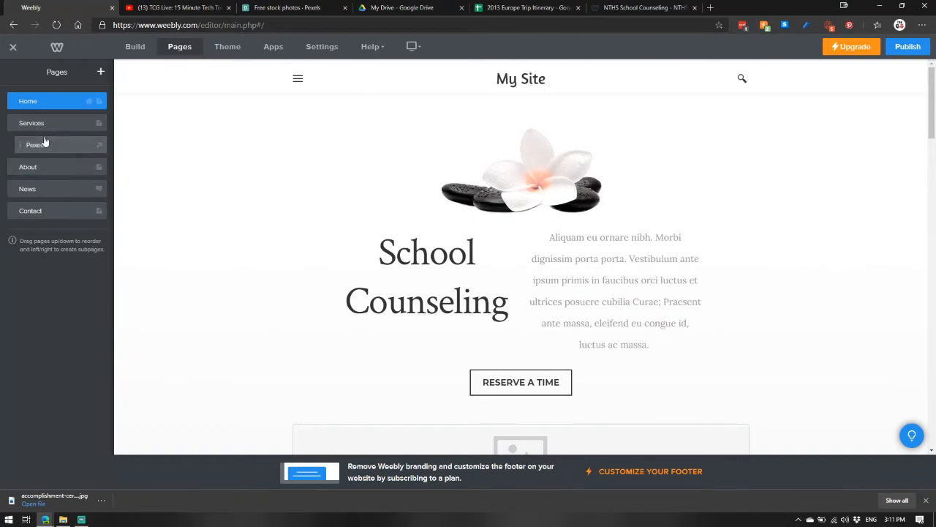
Step: Open the Services page from the site's navigation menu
left_click(298, 78)
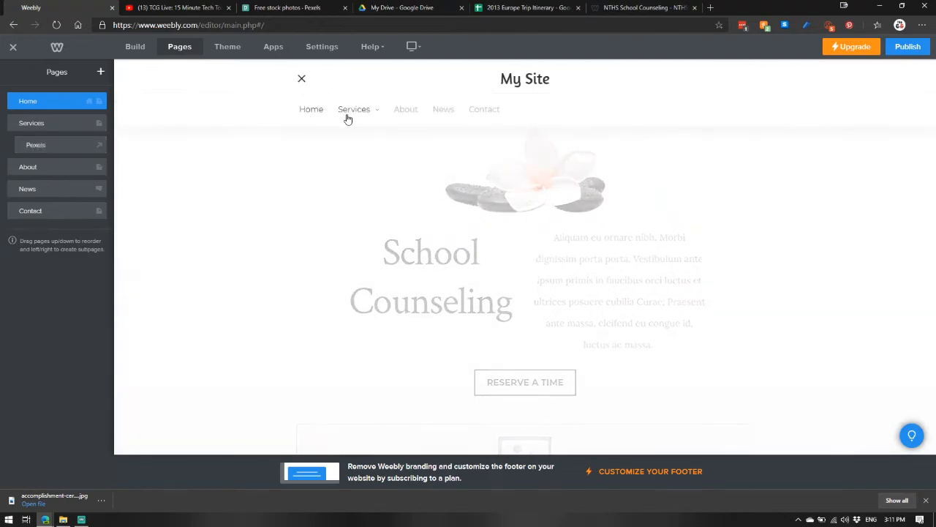
mouse_move(358, 118)
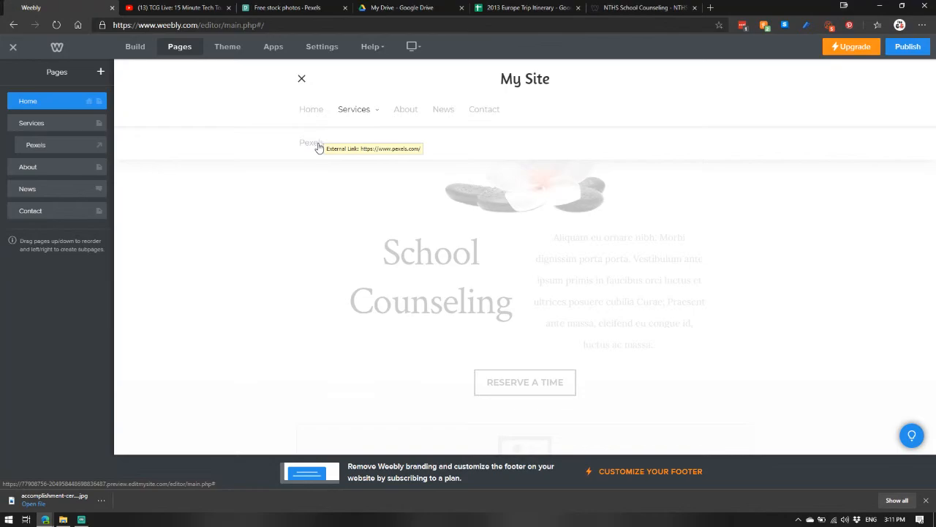
left_click(355, 117)
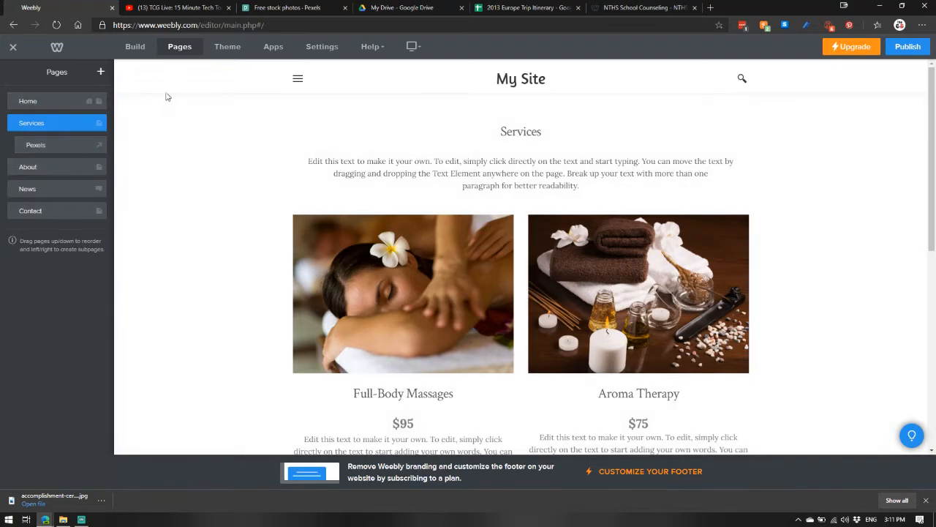
left_click(228, 51)
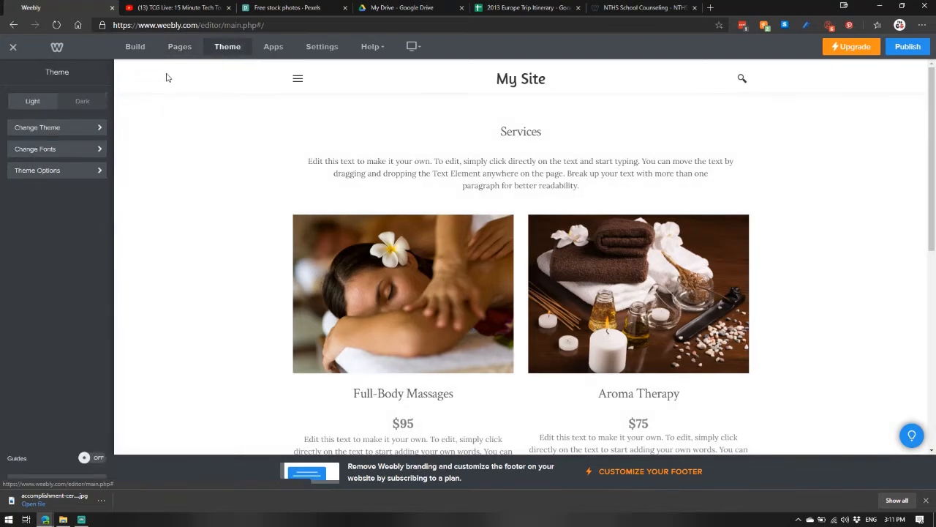
left_click(67, 104)
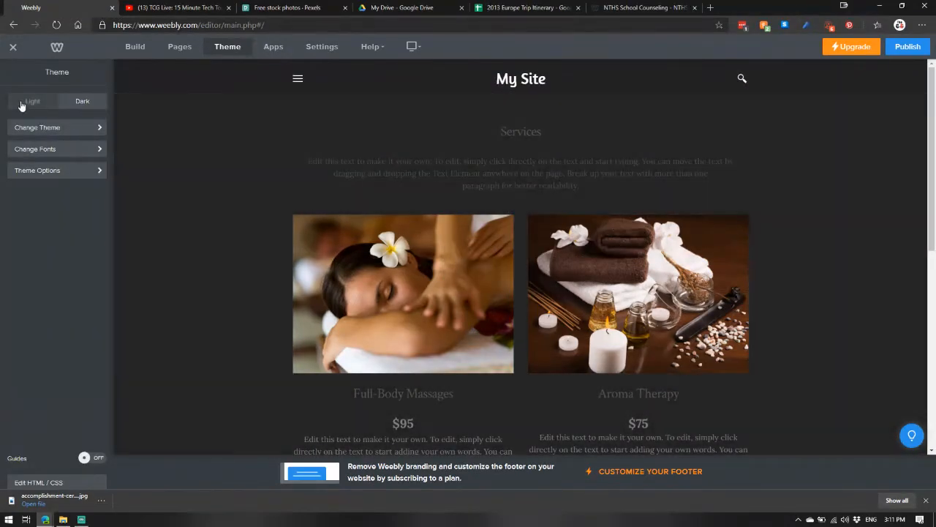
left_click(22, 103)
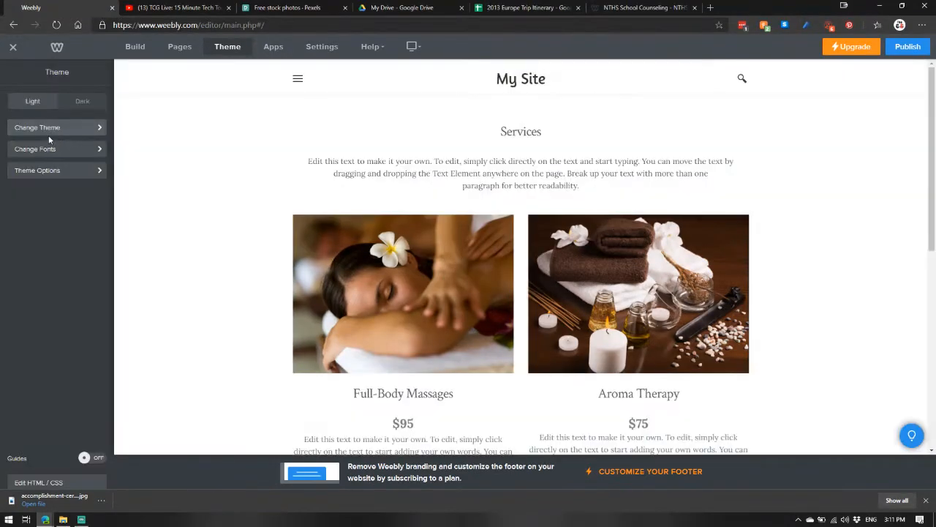
Step: Browse the theme gallery, font design options and theme options
left_click(51, 130)
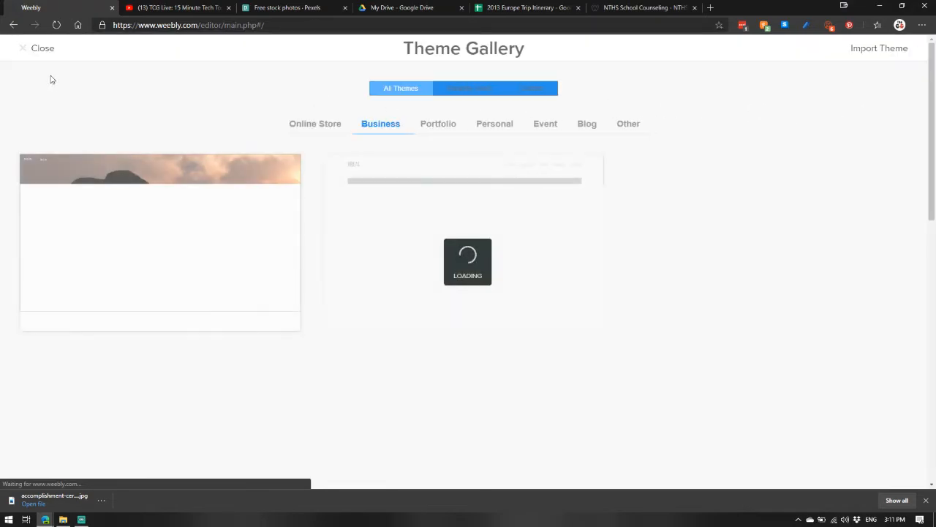
left_click(25, 49)
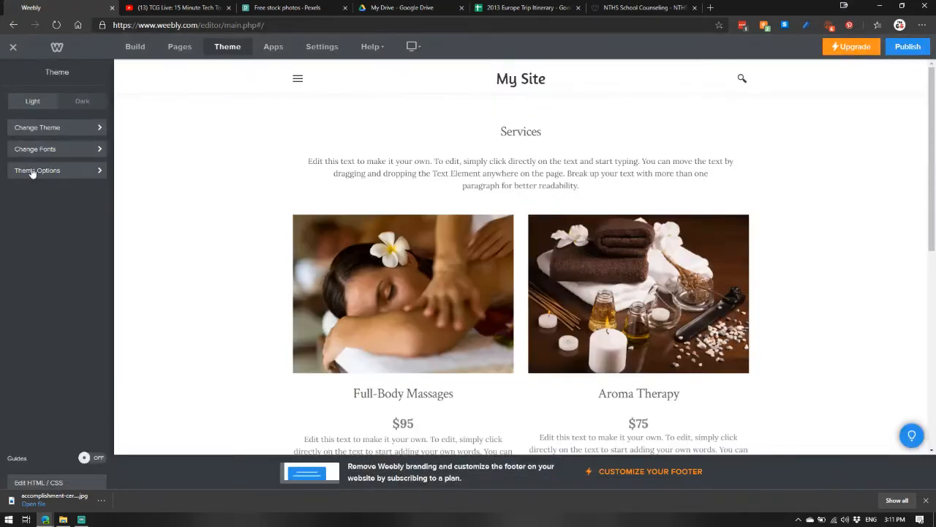
left_click(35, 149)
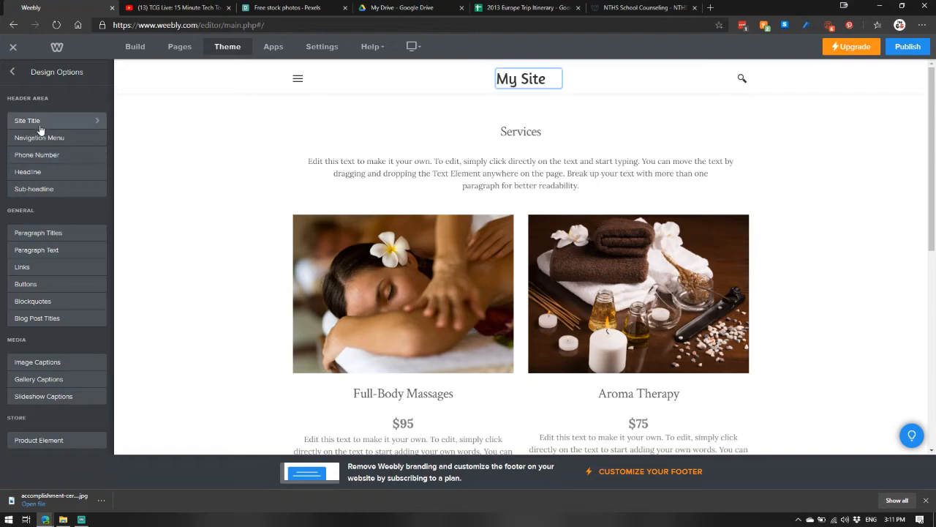
left_click(13, 73)
left_click(32, 169)
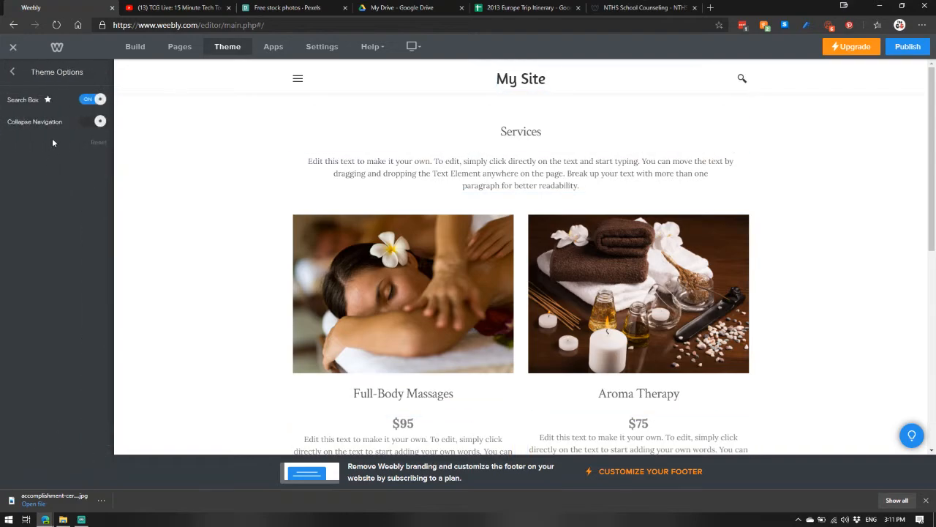
left_click(12, 73)
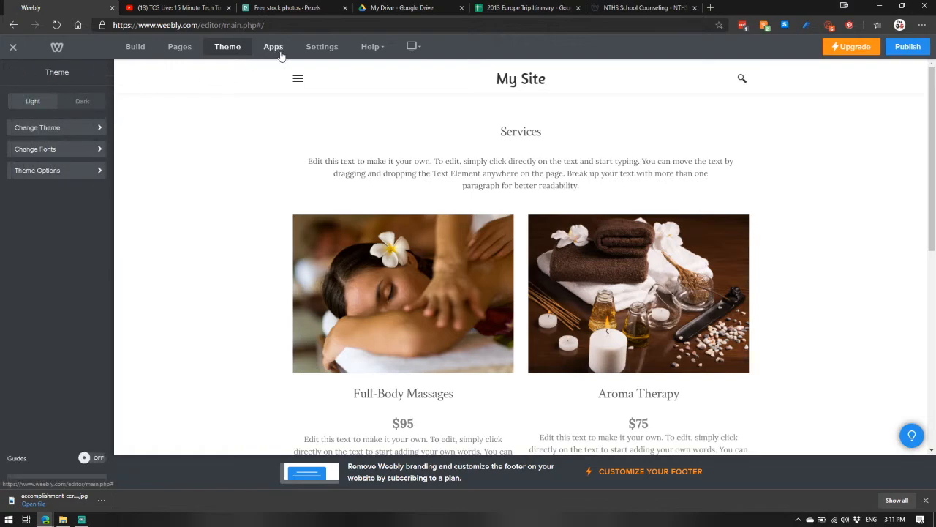
Step: Review the site's general and blog settings
left_click(322, 47)
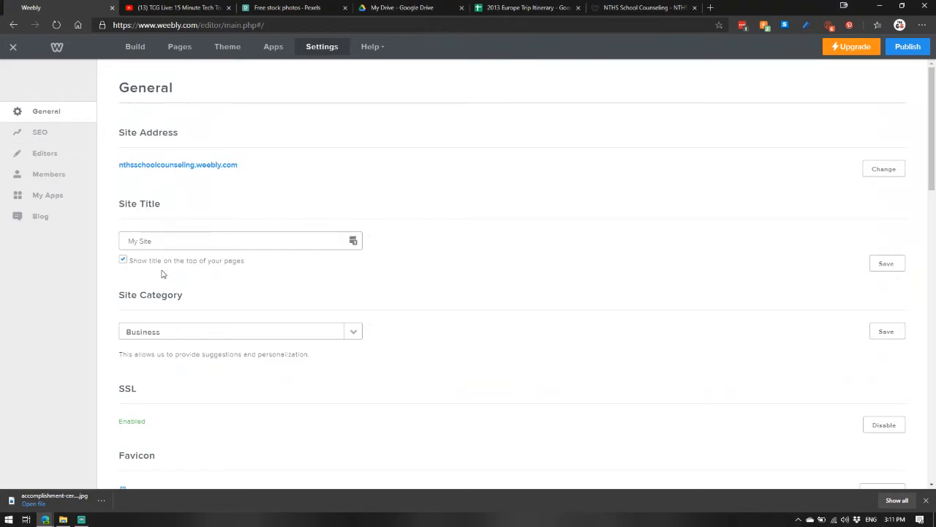
left_click(41, 221)
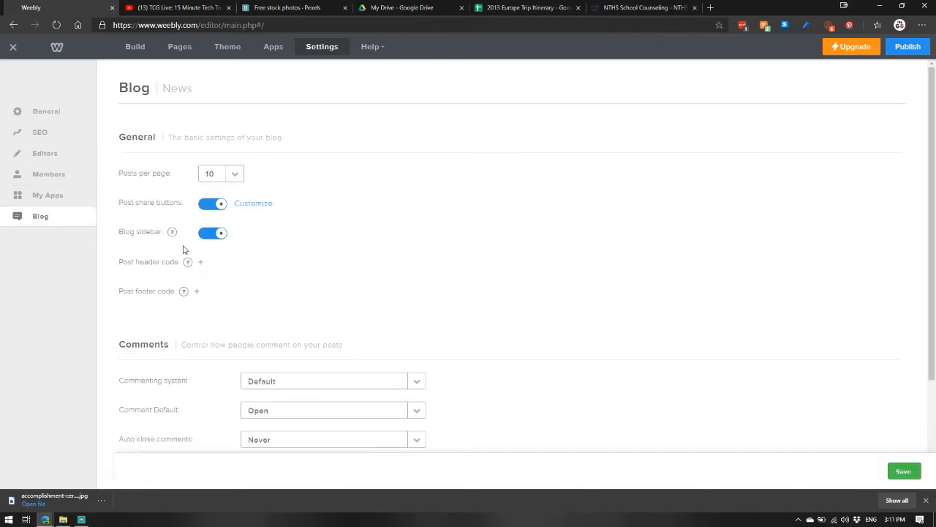
scroll(385, 271, "down", 2)
scroll(238, 241, "up", 2)
Step: Add an Embed Code element above the images on the Services page
left_click(134, 47)
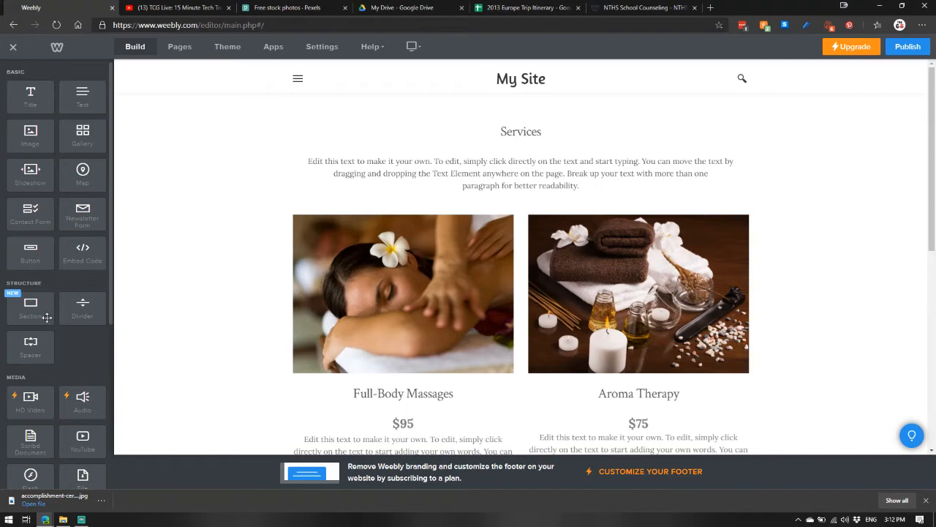
scroll(68, 200, "down", 1)
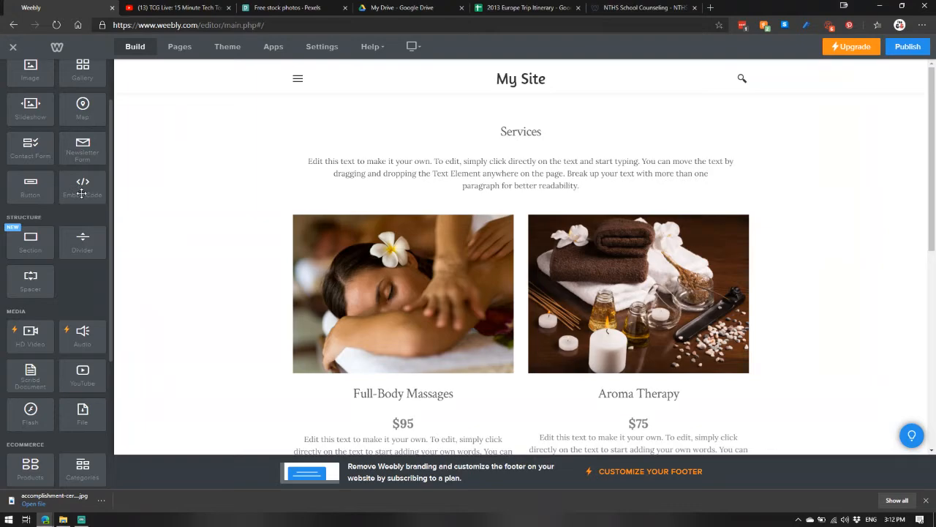
left_click_drag(80, 193, 448, 213)
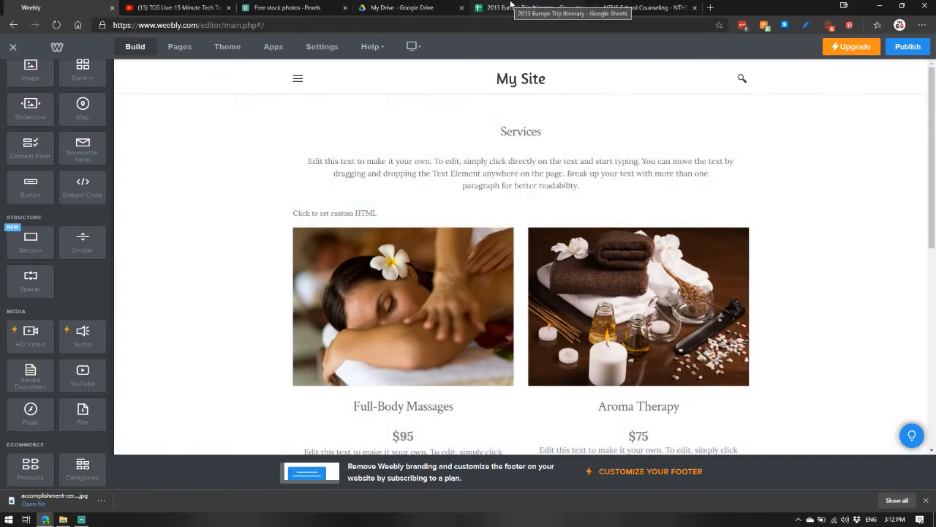
Step: Switch to the 2013 Europe Trip Itinerary spreadsheet and get its shareable link
left_click(496, 6)
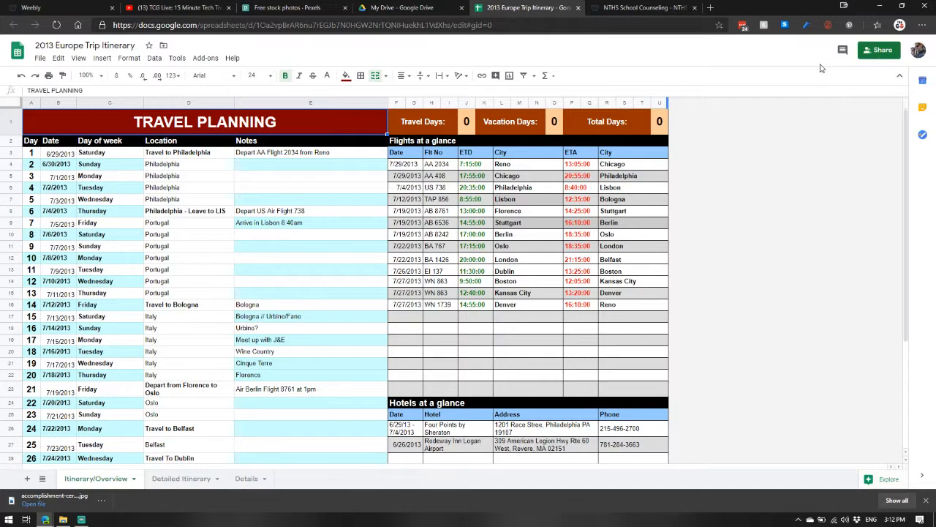
left_click(878, 50)
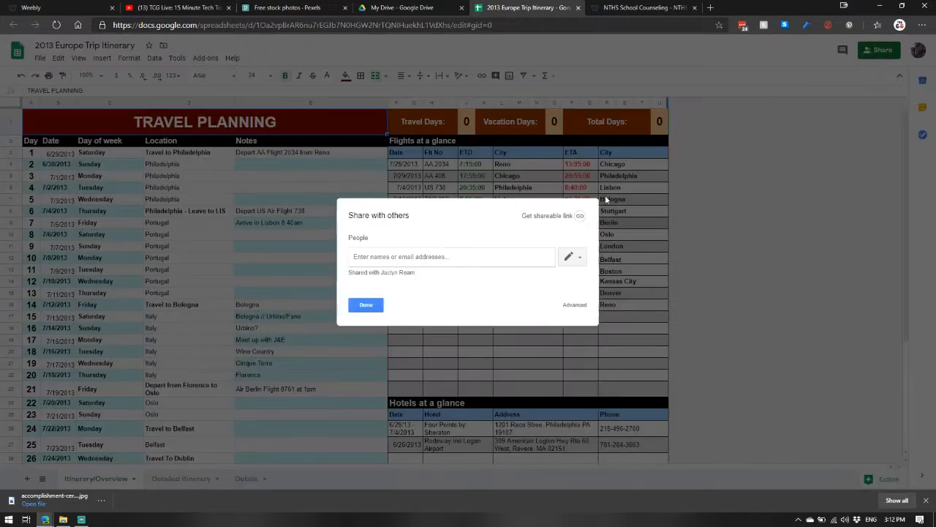
left_click(553, 218)
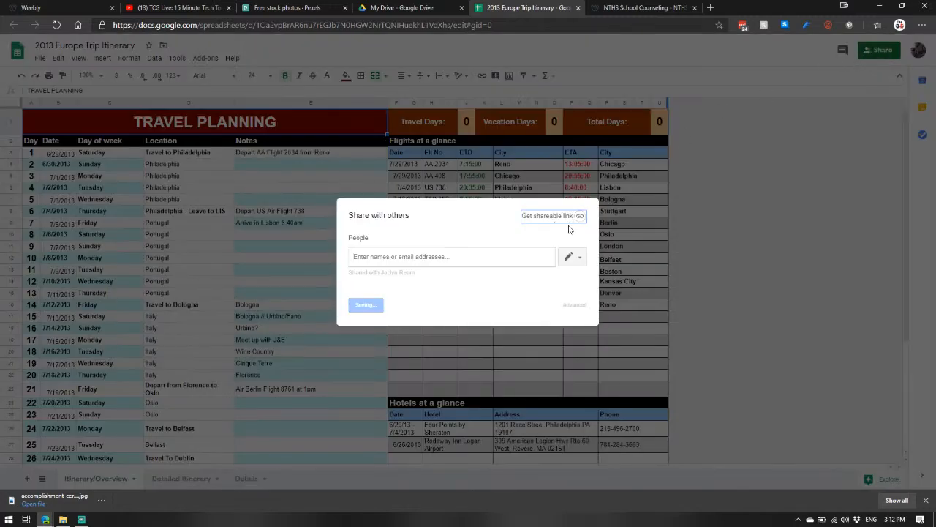
Step: Open the TCG Live 15 Minute Tech Tools video's share options on YouTube and select its embed code
left_click(212, 8)
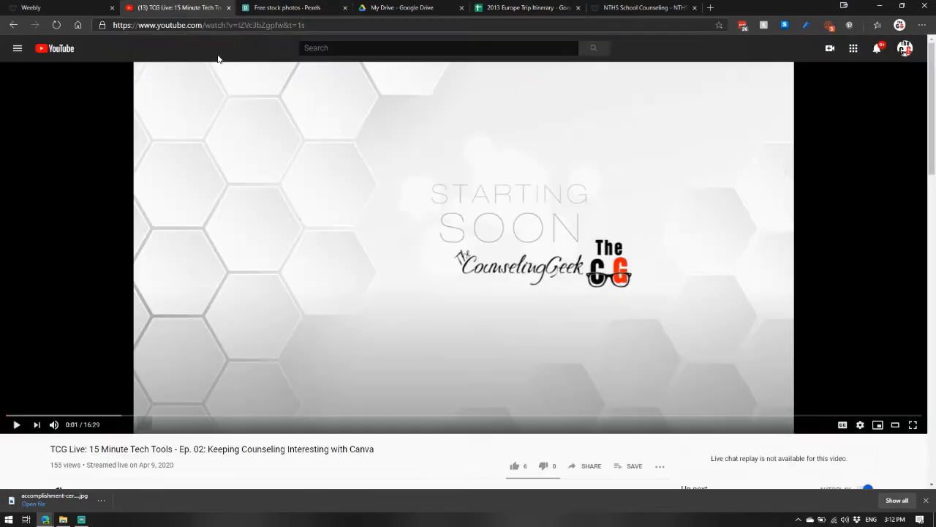
scroll(571, 425, "down", 2)
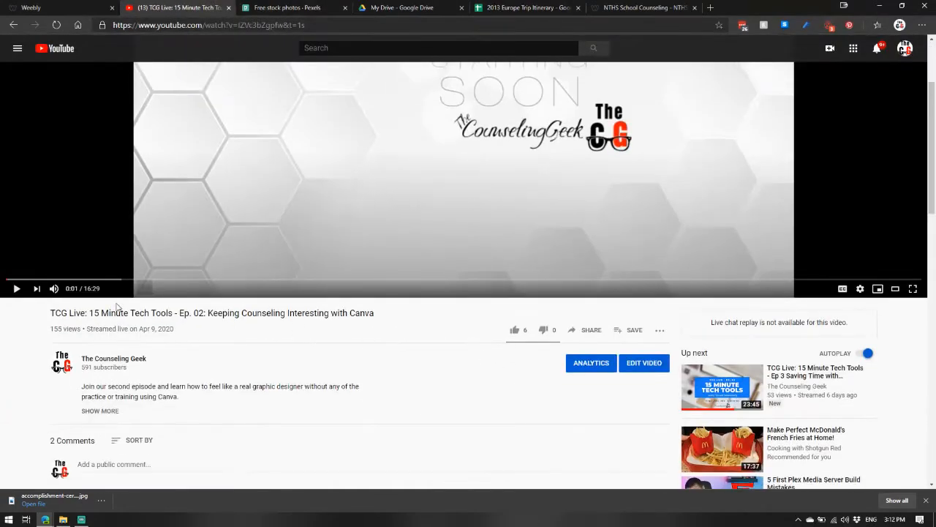
left_click(590, 331)
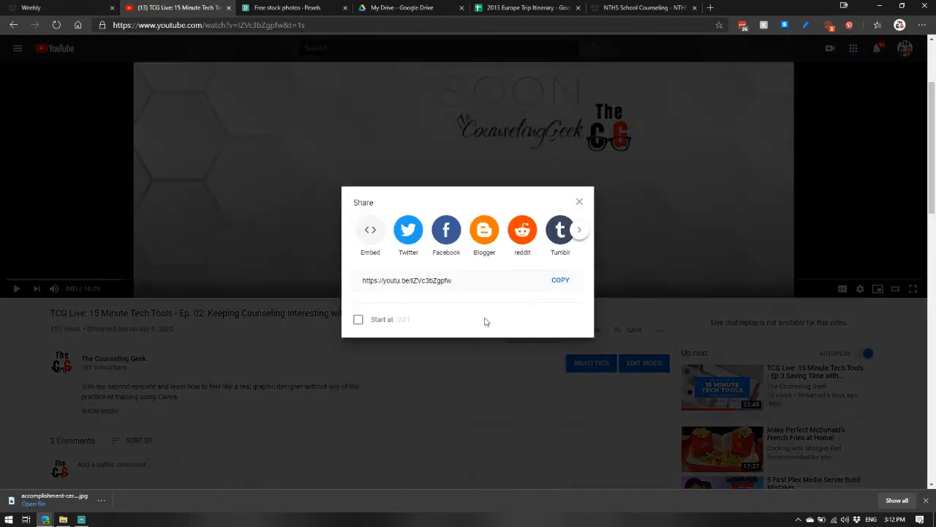
left_click(371, 231)
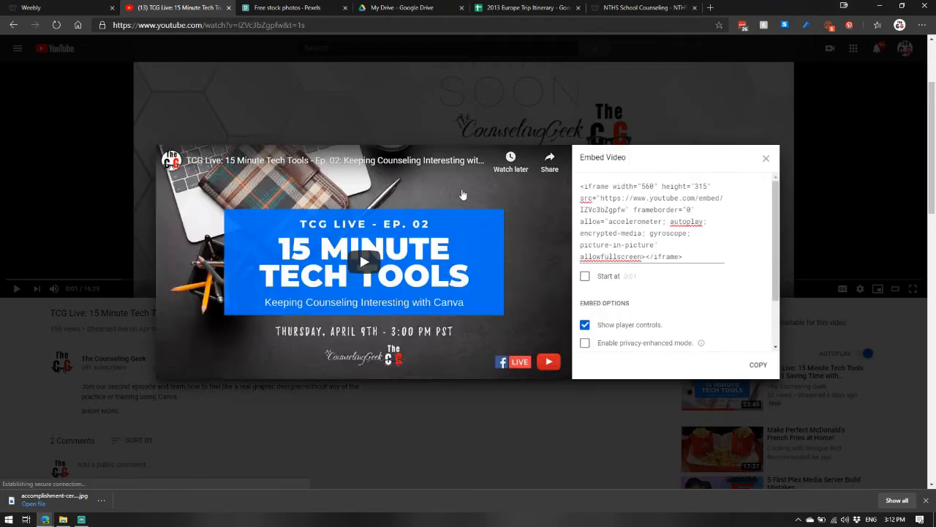
left_click(622, 211)
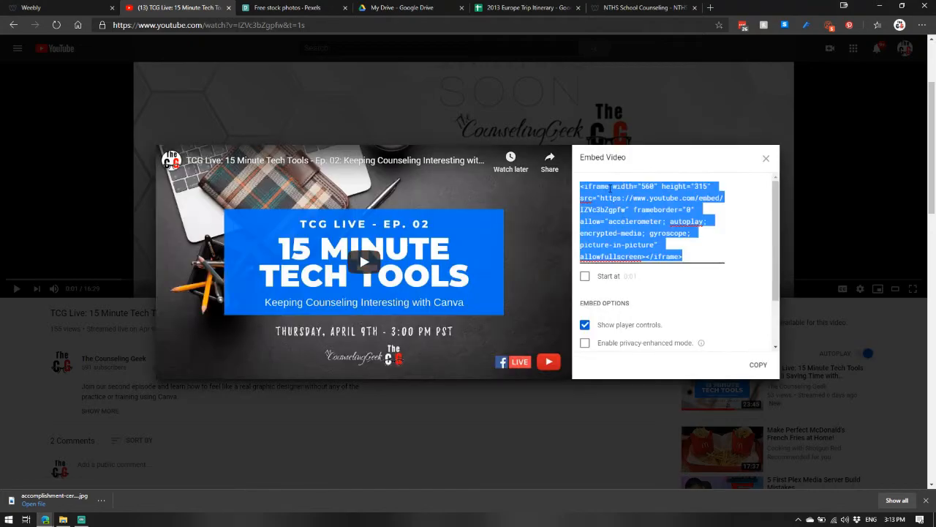
Step: Paste the YouTube embed code into the custom HTML element on the Services page
left_click(44, 6)
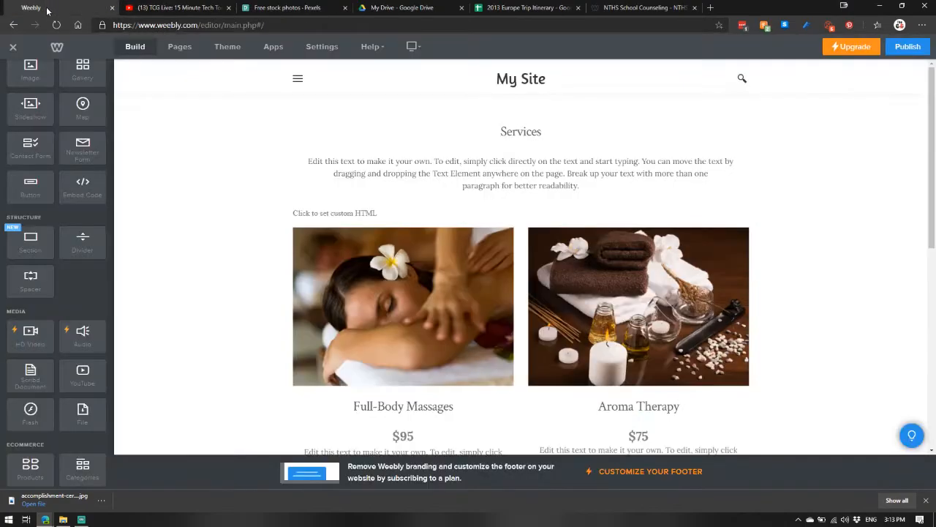
left_click(366, 216)
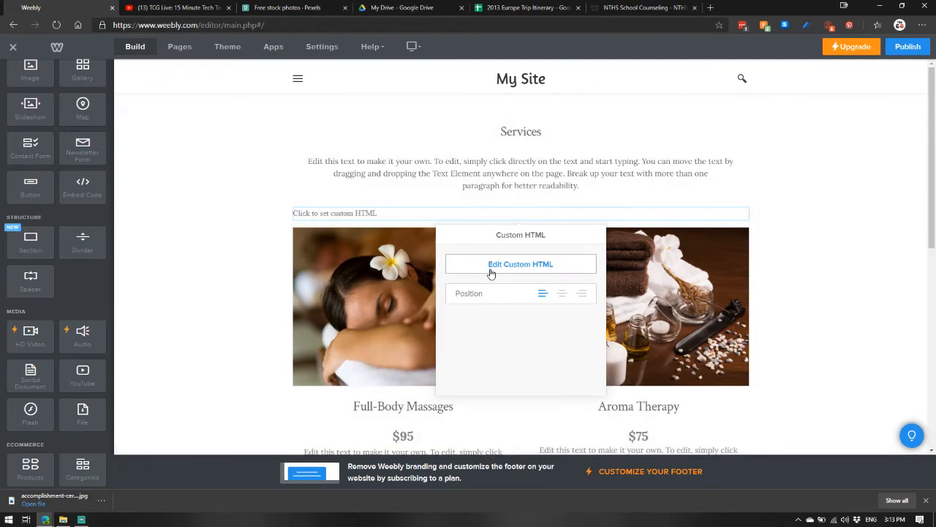
left_click(495, 267)
type("<iframe width=\"560\" height=\"315\" src=\"https://www.youtube.com/embed/lZVc3bZgpfw\" frameborder=\"0\" allow=\"accelerometer; autoplay; encrypted-media; gyroscope; picture-in-picture\" allowfullscreen></iframe>")
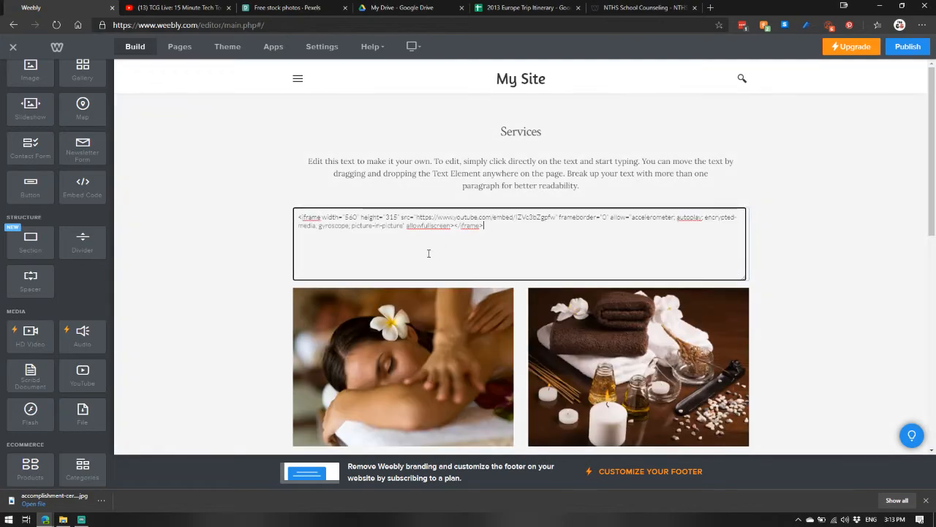
left_click(259, 248)
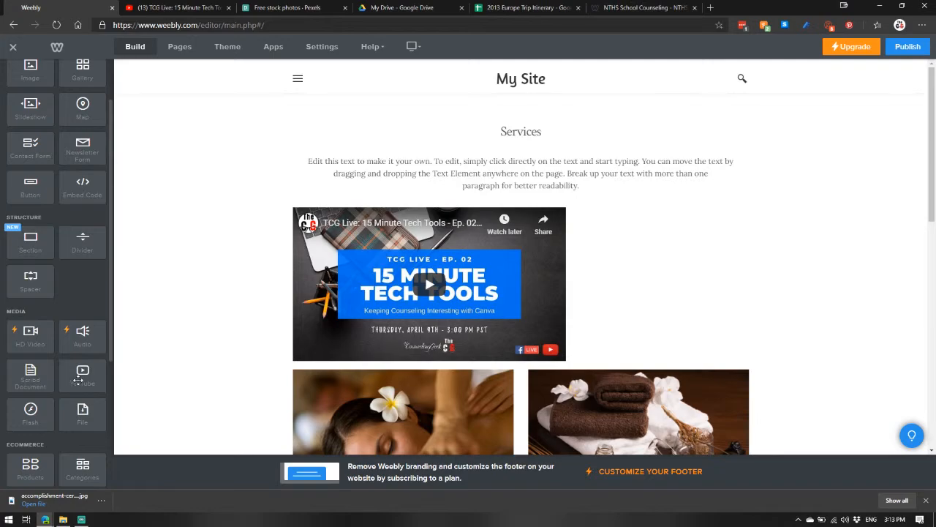
Step: Add a YouTube element to the Services page and copy the video's short share link
left_click_drag(81, 380, 374, 222)
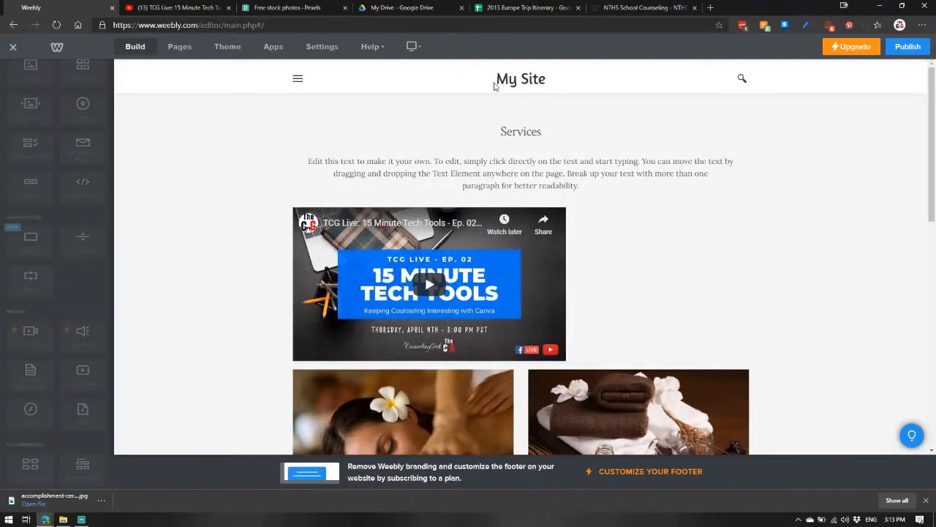
left_click(195, 6)
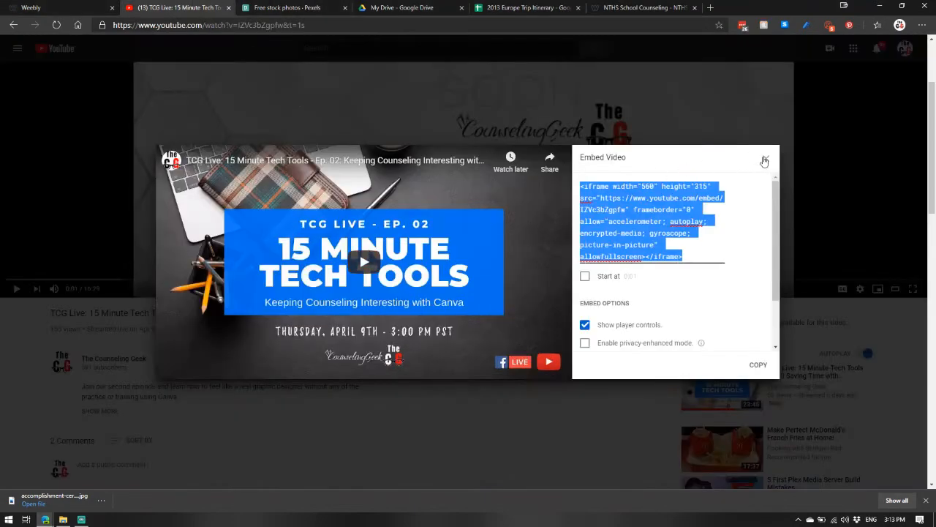
left_click(766, 158)
left_click(591, 330)
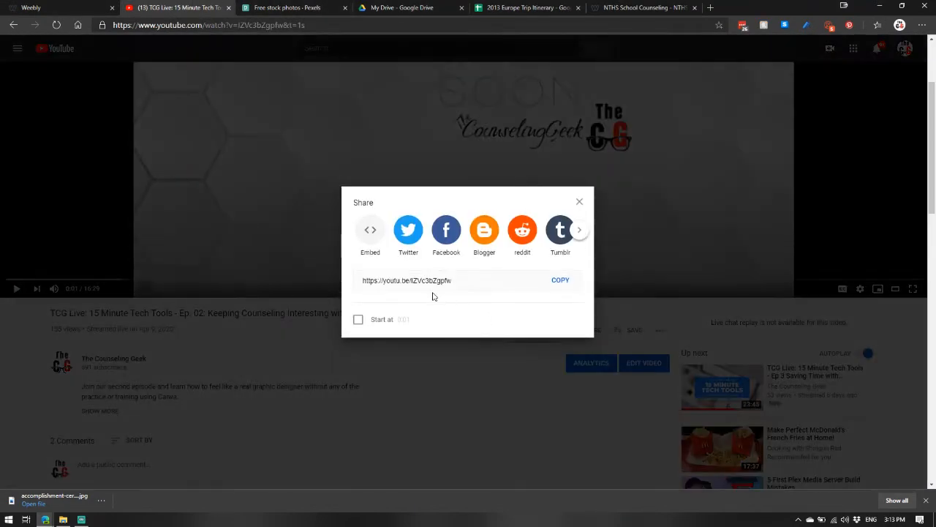
left_click(560, 280)
left_click(579, 202)
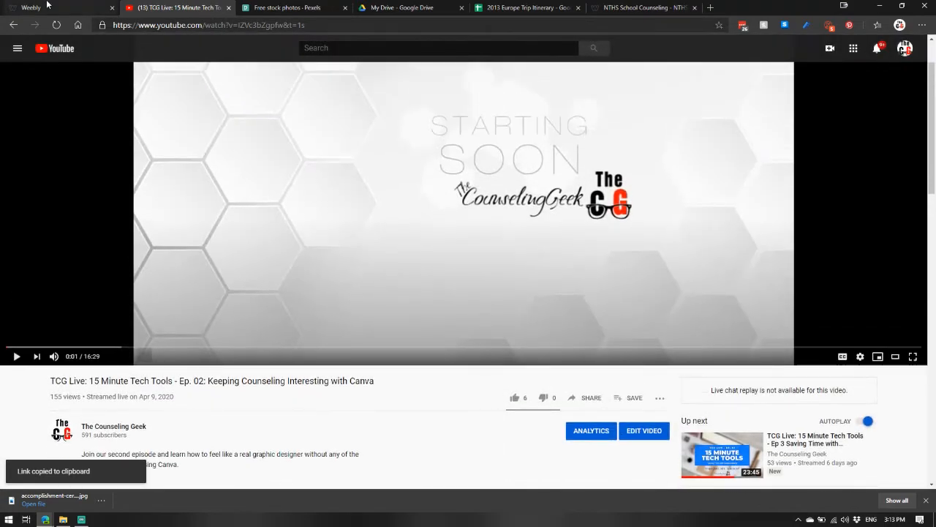
left_click(31, 7)
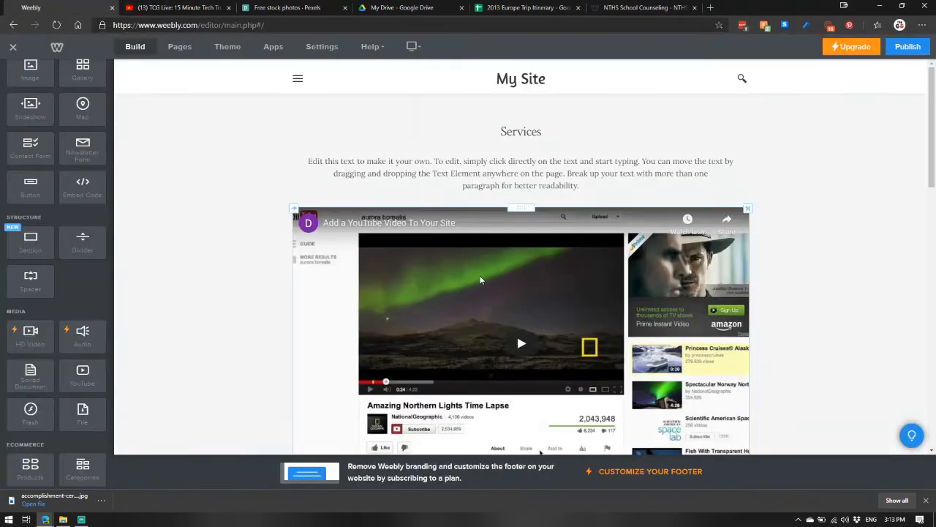
left_click(483, 280)
left_click(494, 103)
key("ctrl+v")
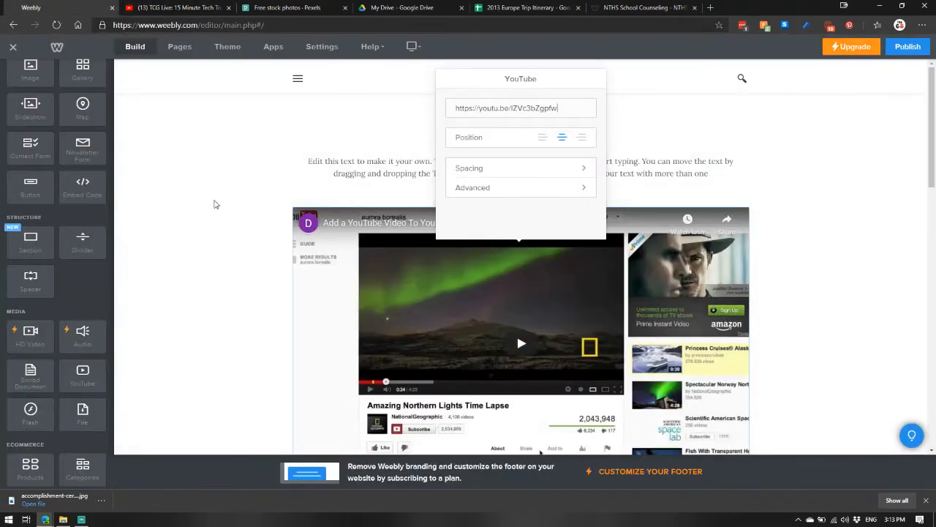
left_click(214, 227)
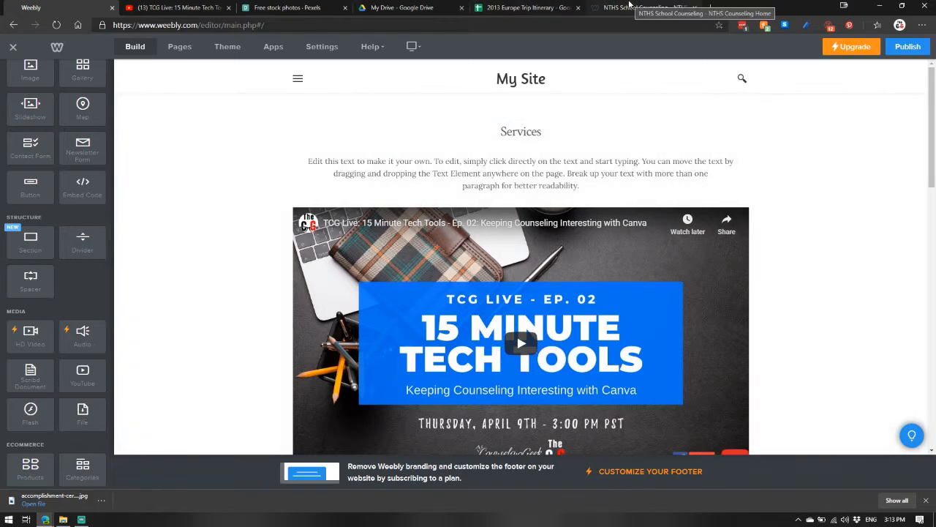
Step: Browse the NTHS School Counseling example site's navigation menus and open its Digital Counseling page
left_click(628, 7)
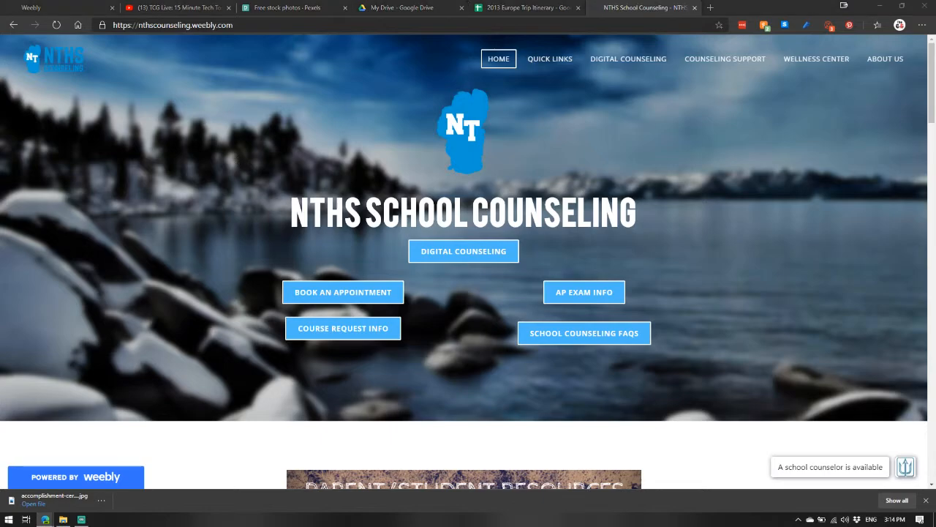
left_click(143, 335)
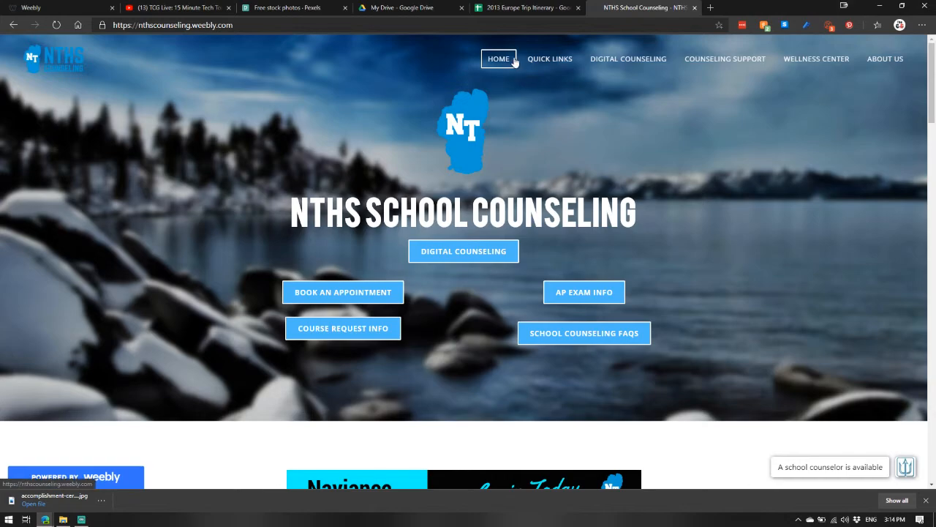
mouse_move(550, 58)
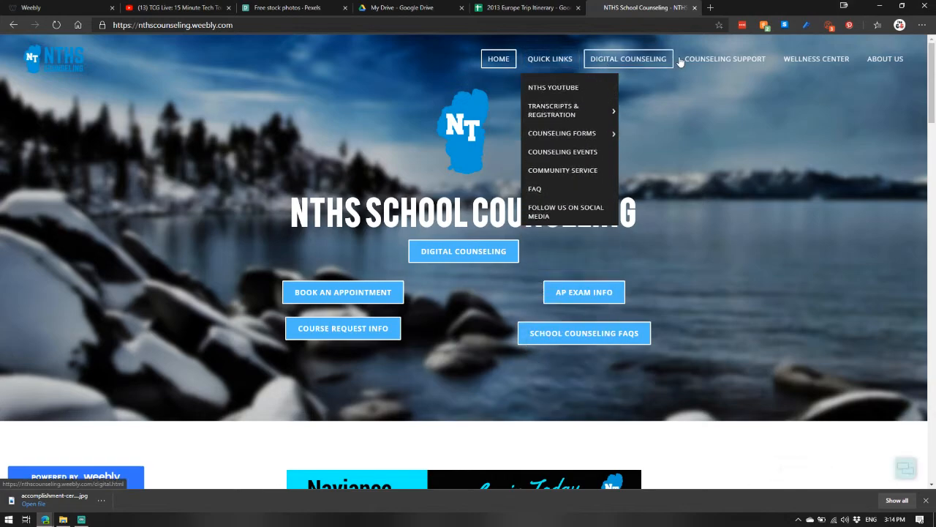
mouse_move(708, 62)
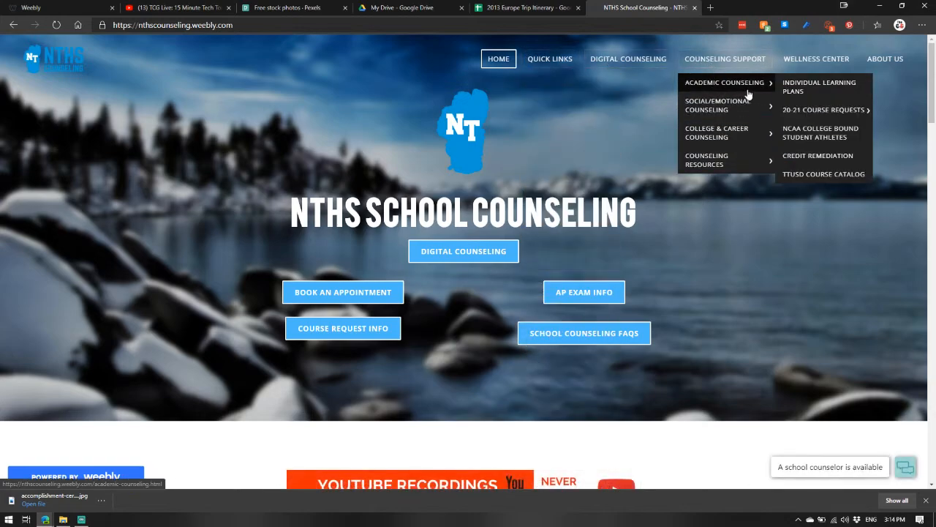
mouse_move(770, 111)
mouse_move(764, 134)
mouse_move(801, 184)
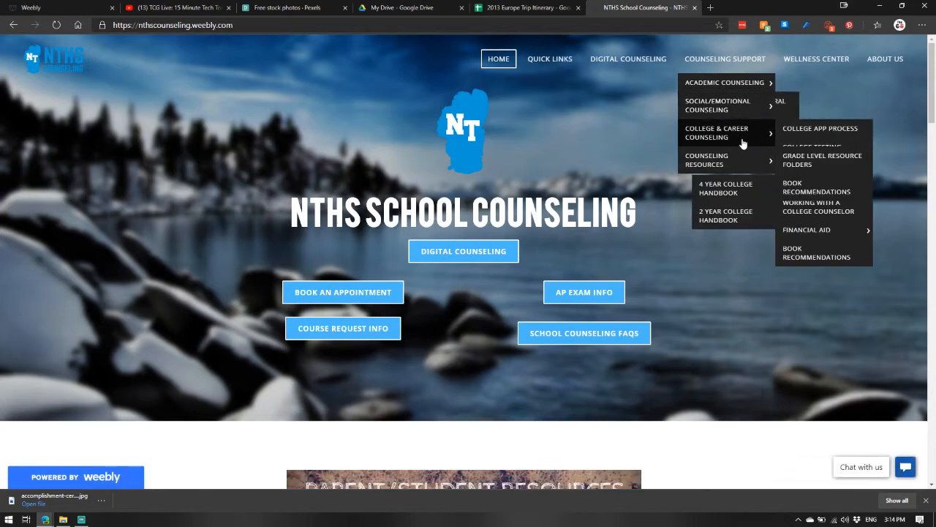
mouse_move(730, 80)
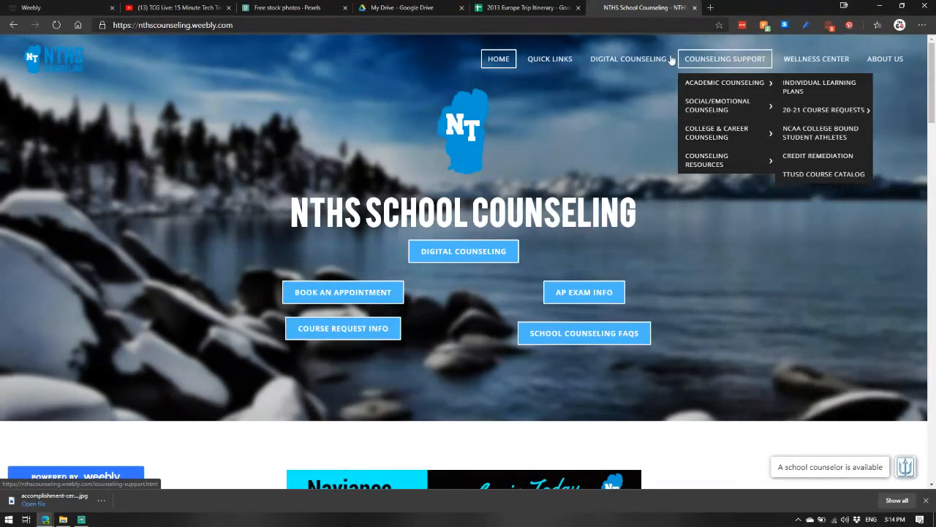
left_click(601, 63)
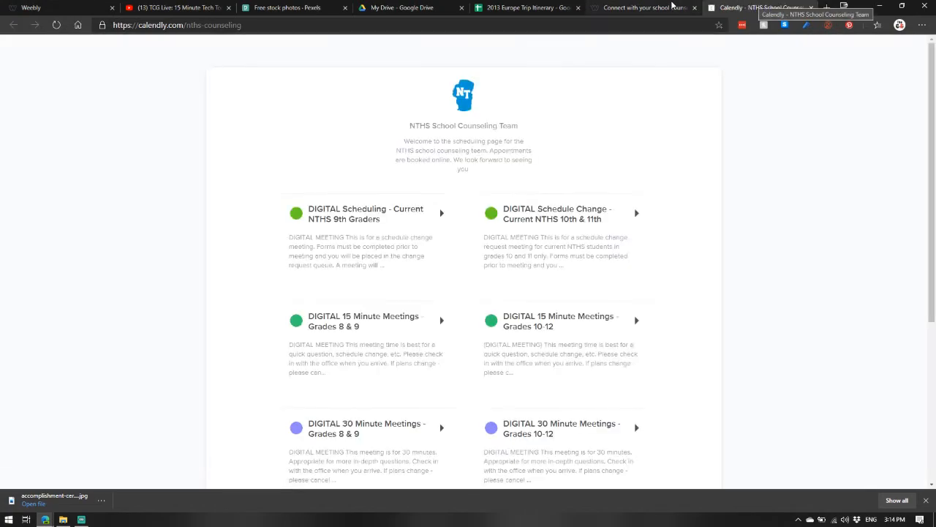
Step: Review the Digital Counseling page's counselor contacts, appointment info and embedded videos and resources
left_click(622, 8)
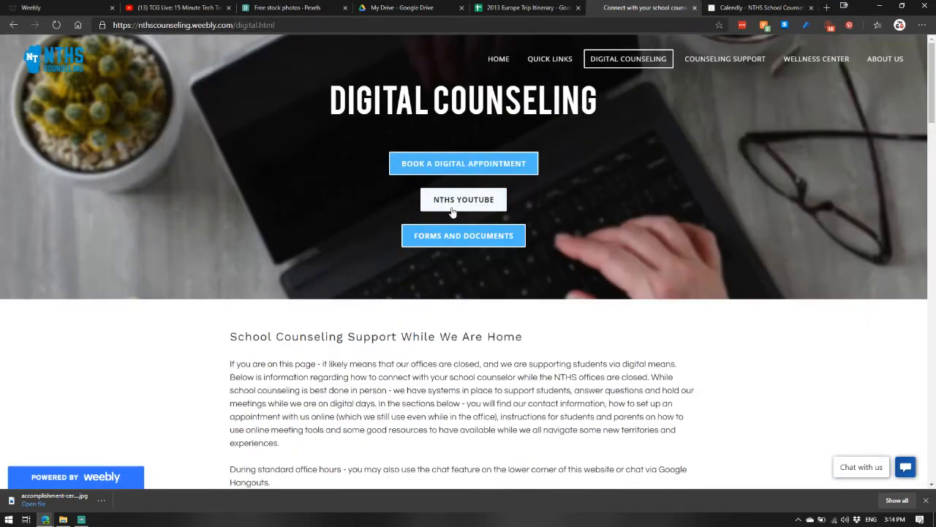
scroll(364, 170, "down", 6)
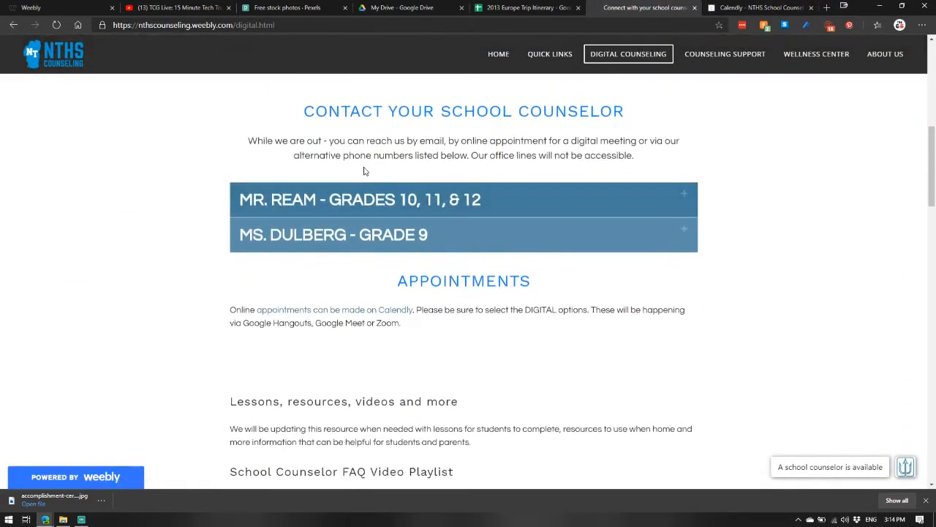
left_click(350, 198)
left_click(355, 315)
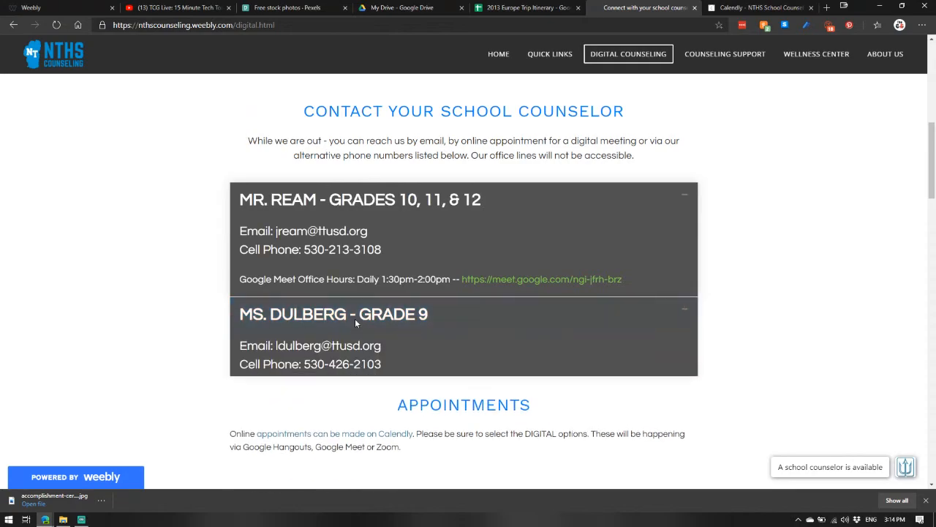
scroll(355, 322, "down", 1)
scroll(363, 212, "down", 2)
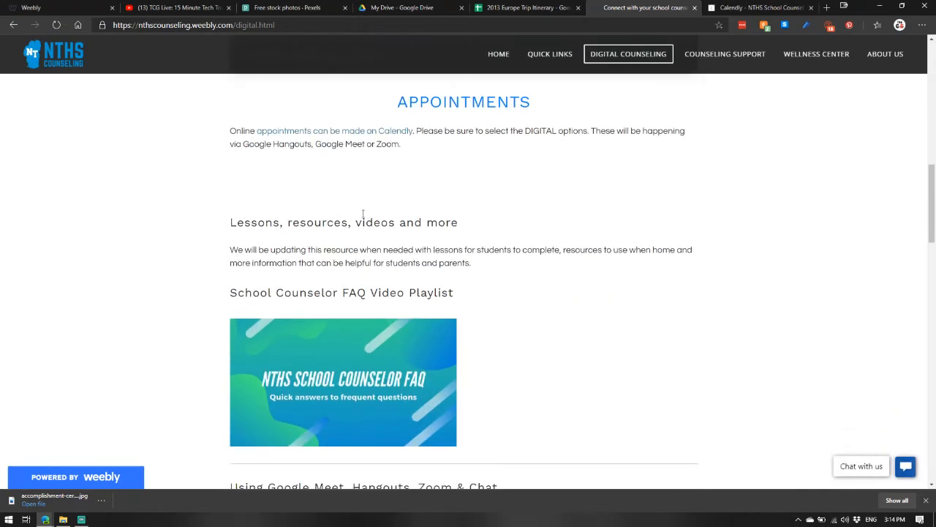
scroll(363, 213, "down", 5)
scroll(315, 256, "up", 4)
scroll(306, 273, "down", 1)
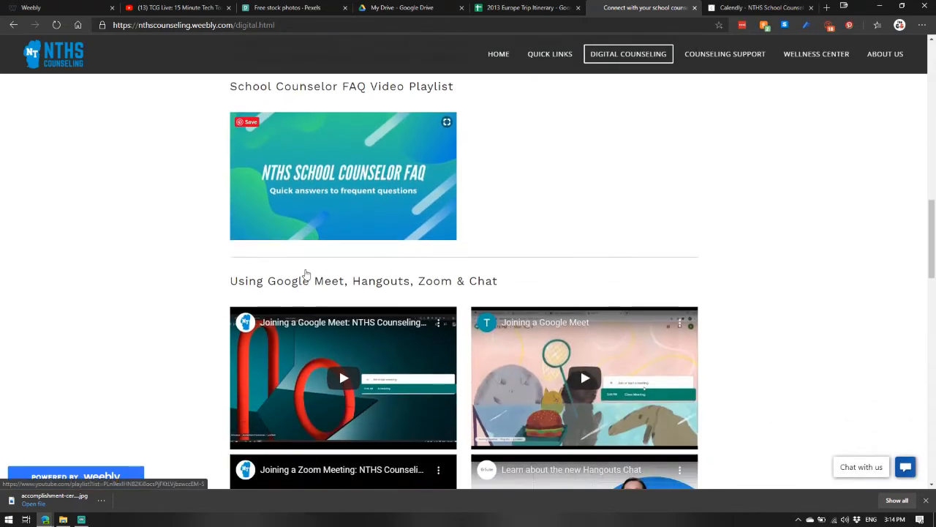
scroll(306, 273, "down", 10)
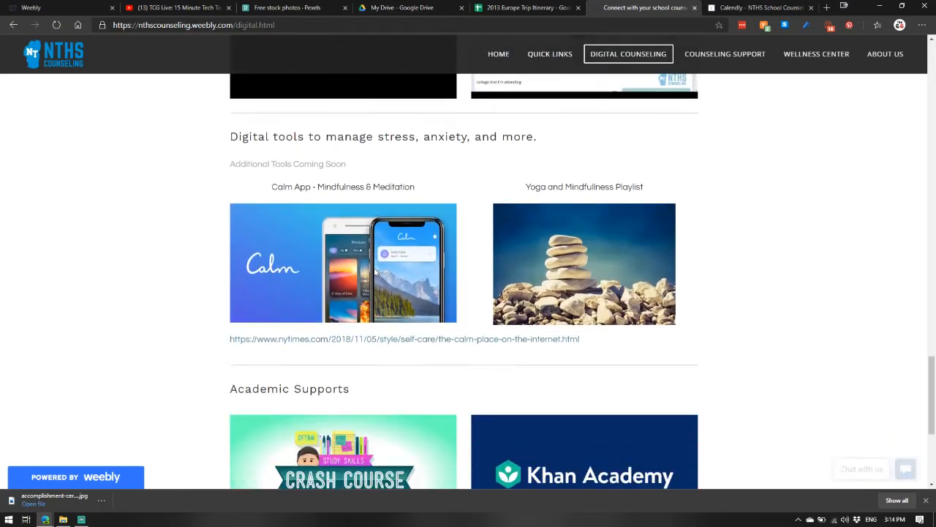
scroll(374, 272, "down", 4)
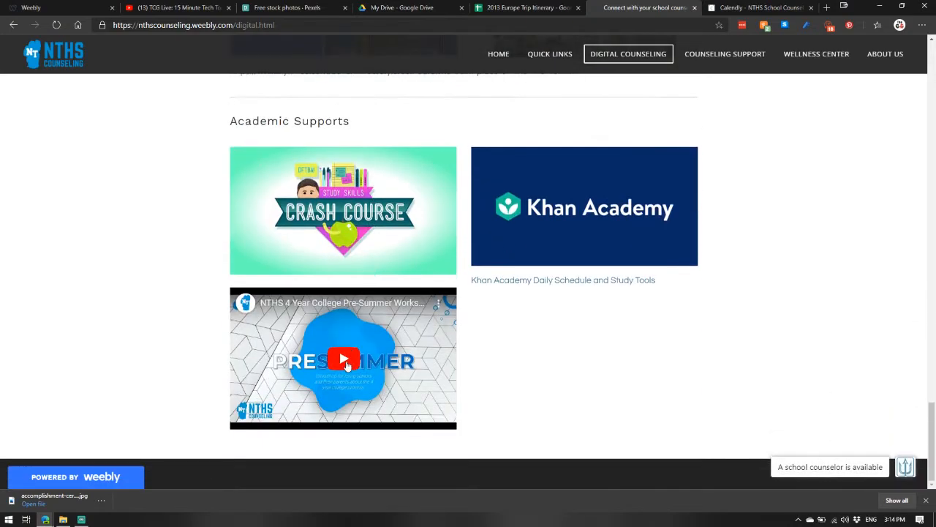
left_click(347, 365)
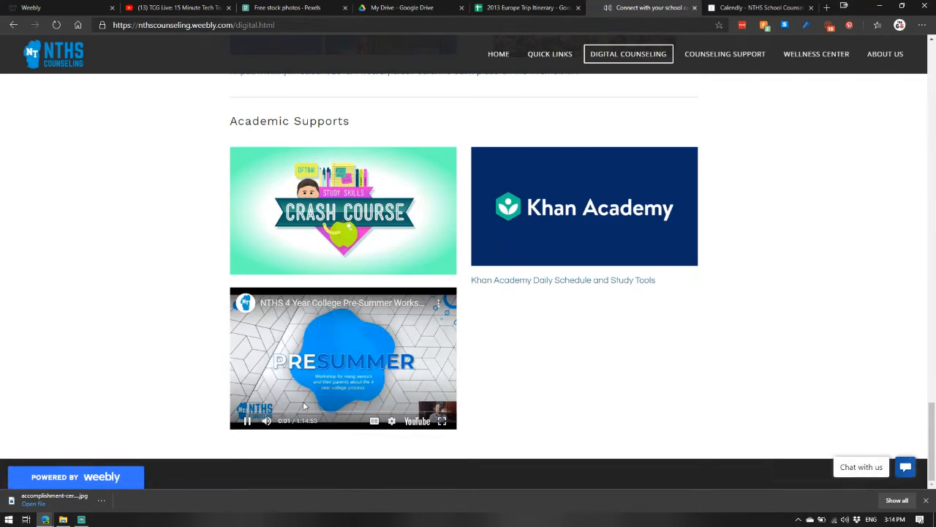
scroll(614, 197, "up", 2)
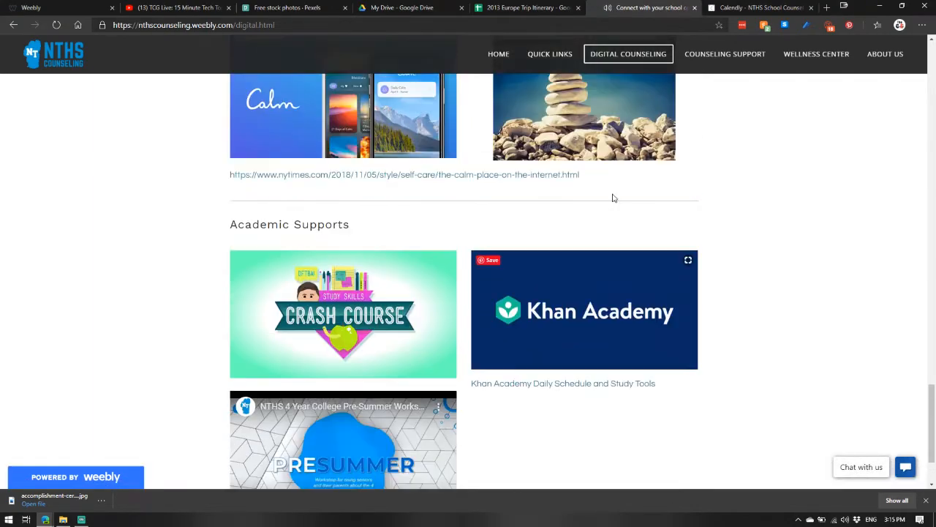
scroll(613, 198, "up", 10)
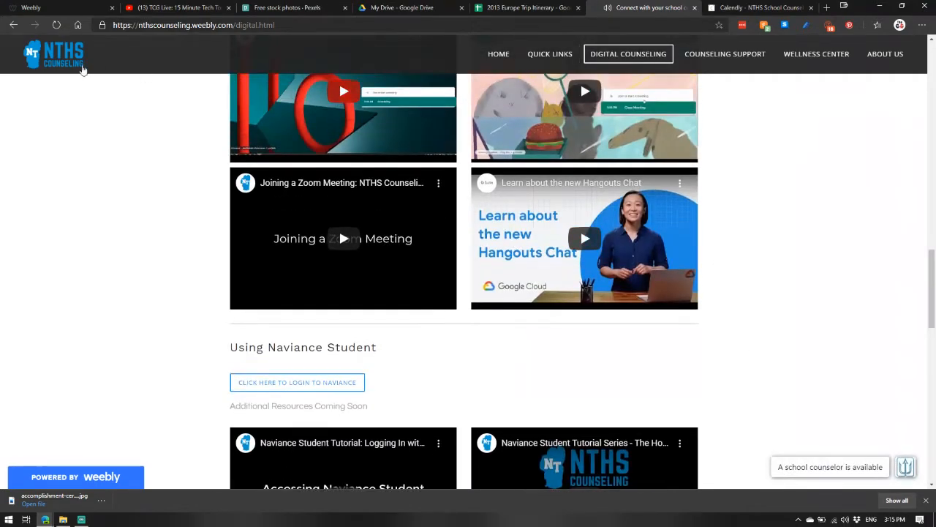
Step: Scroll through the Weebly editor's element list and installed apps, then return to the example counseling site
left_click(44, 7)
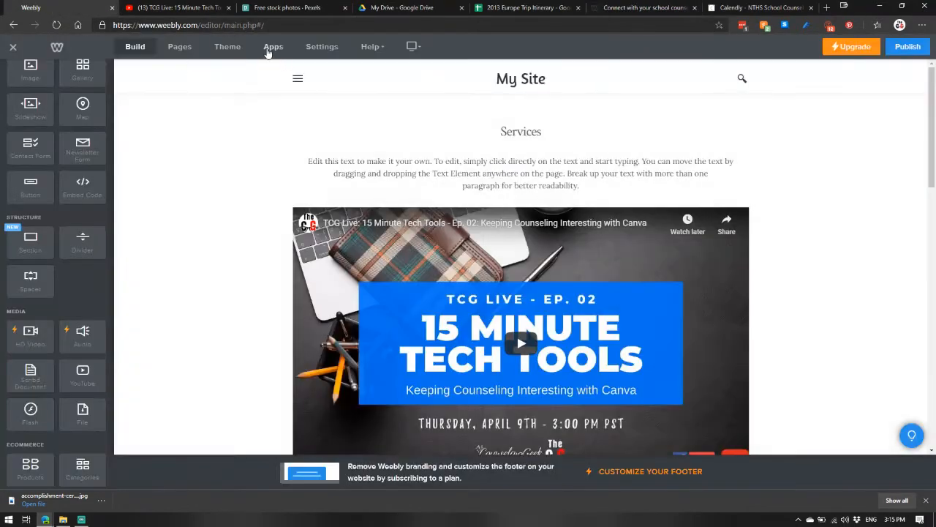
scroll(49, 295, "down", 4)
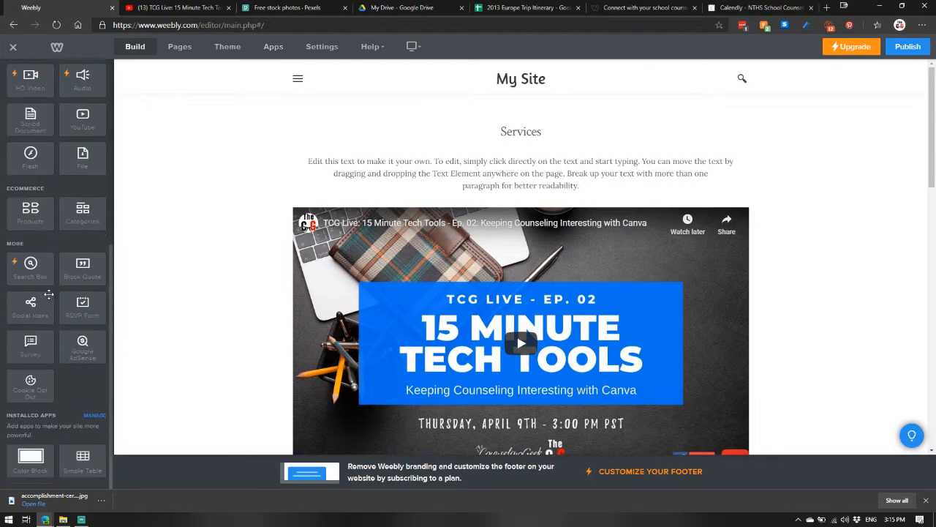
scroll(48, 294, "down", 1)
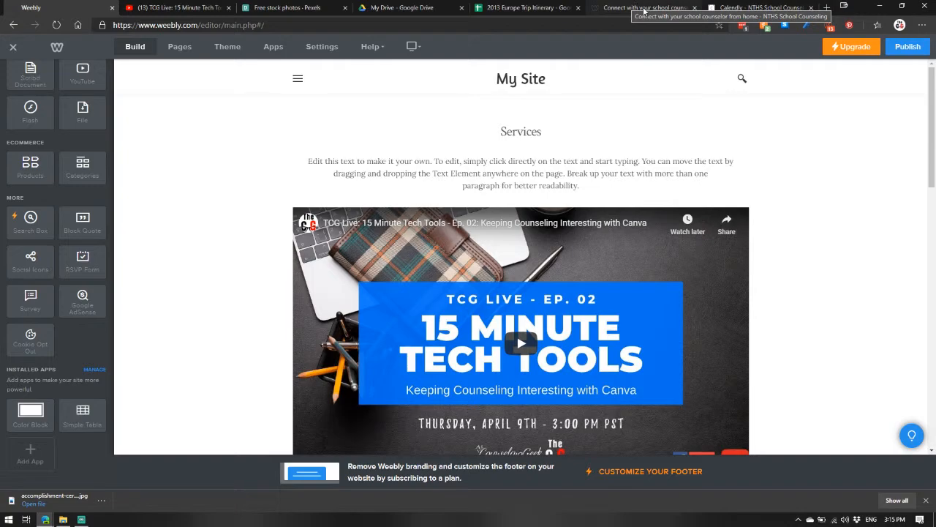
left_click(669, 8)
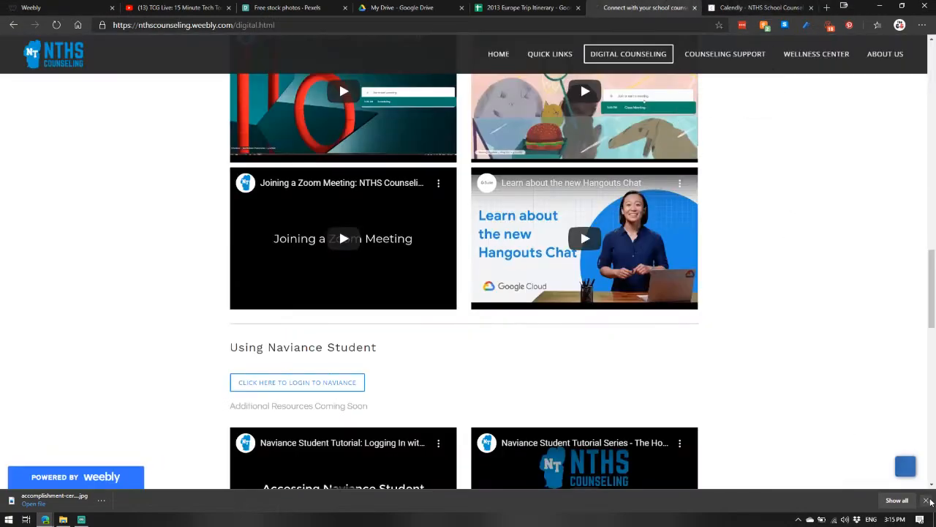
left_click(928, 500)
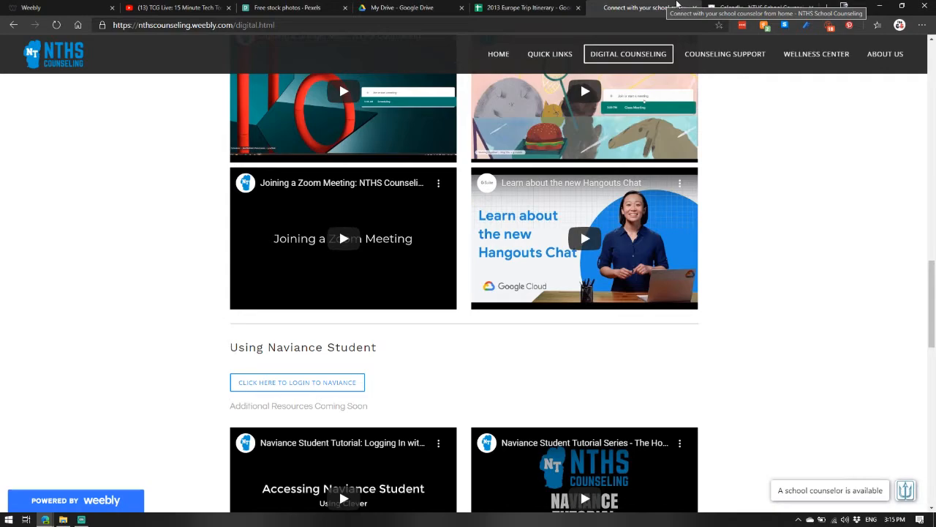
Step: Open the example site's counselor chat widget and send the message Test
scroll(583, 364, "up", 2)
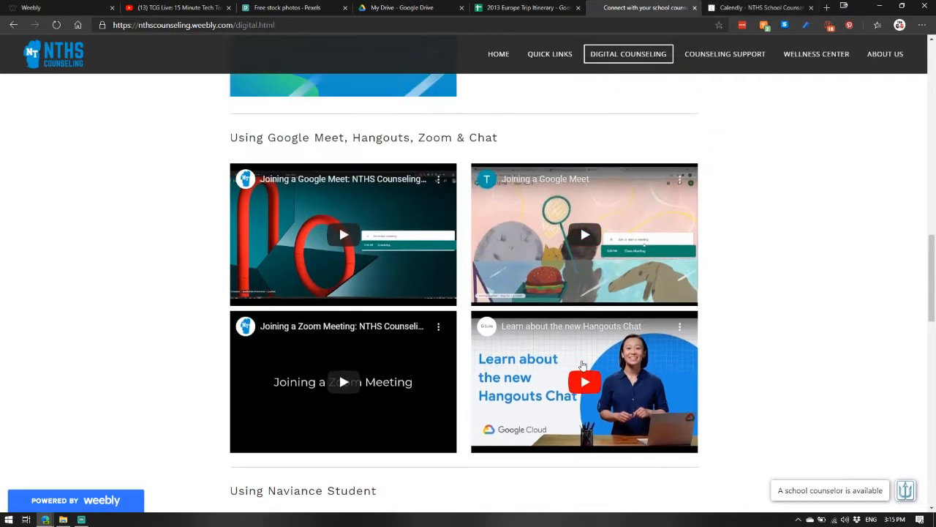
scroll(904, 494, "down", 3)
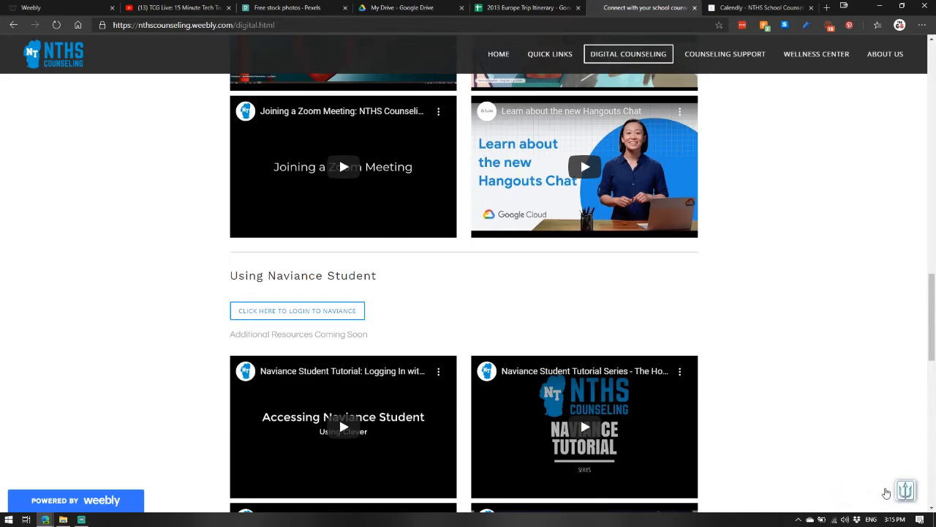
left_click(888, 491)
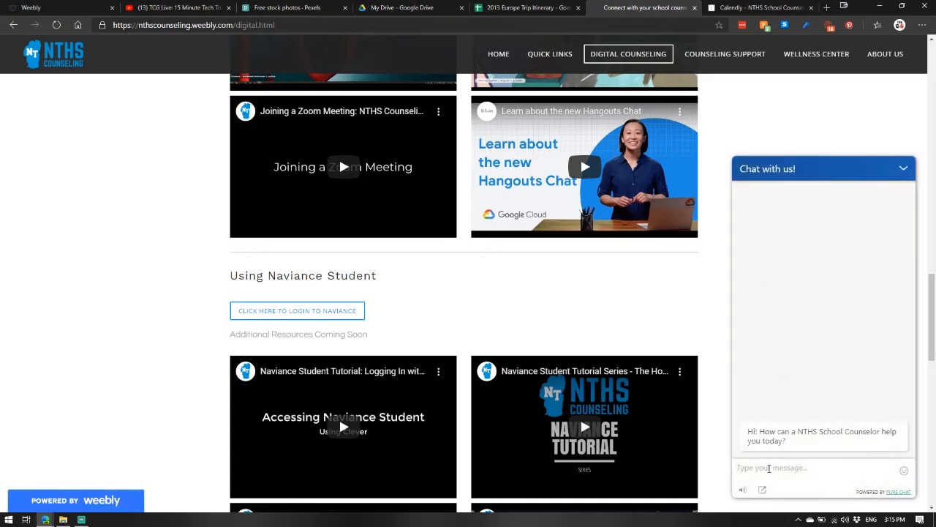
type("Test")
key("Return")
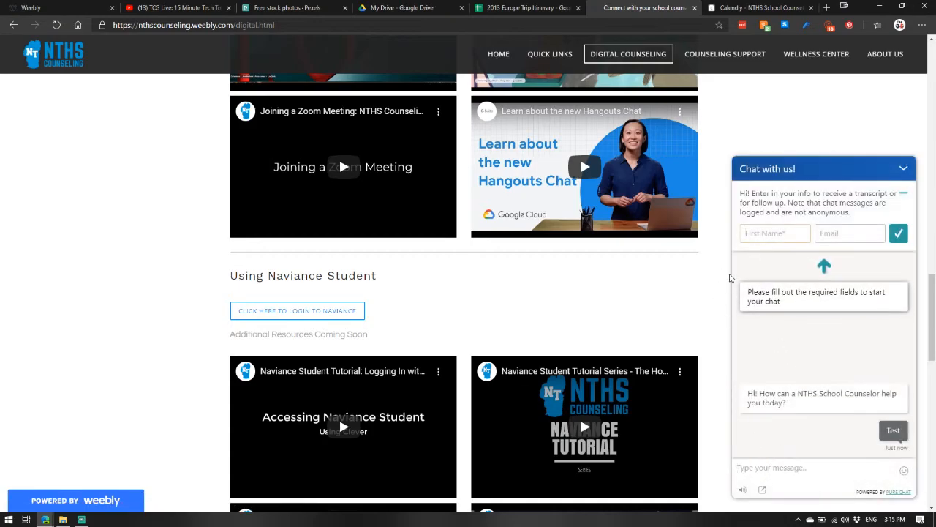
Step: Fill in the chat's first name and email fields with the user's details and submit them to start the chat
type("Jeff")
key("Tab")
type("Ream")
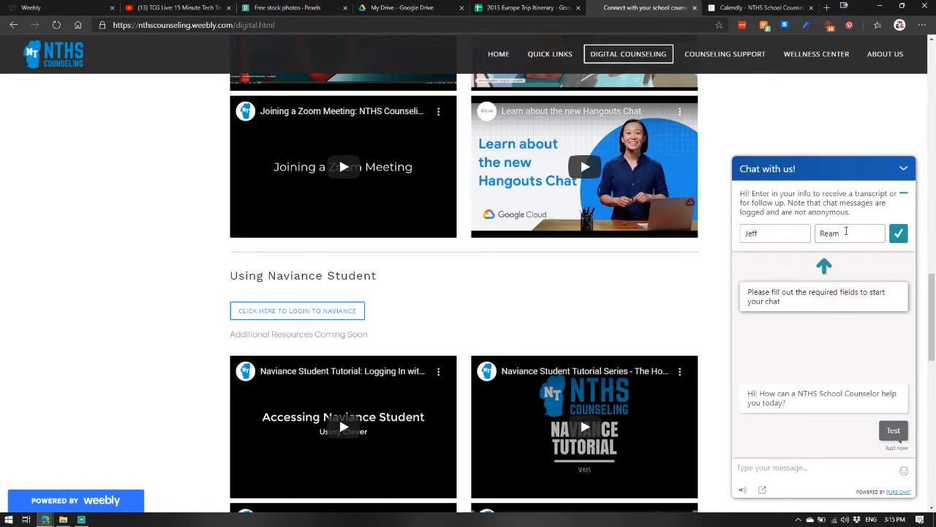
double_click(845, 230)
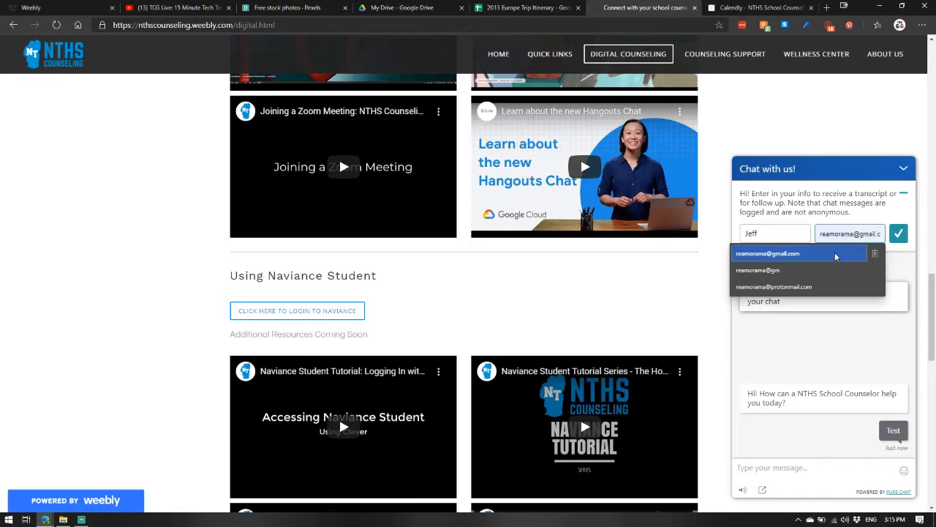
left_click(841, 253)
left_click(899, 233)
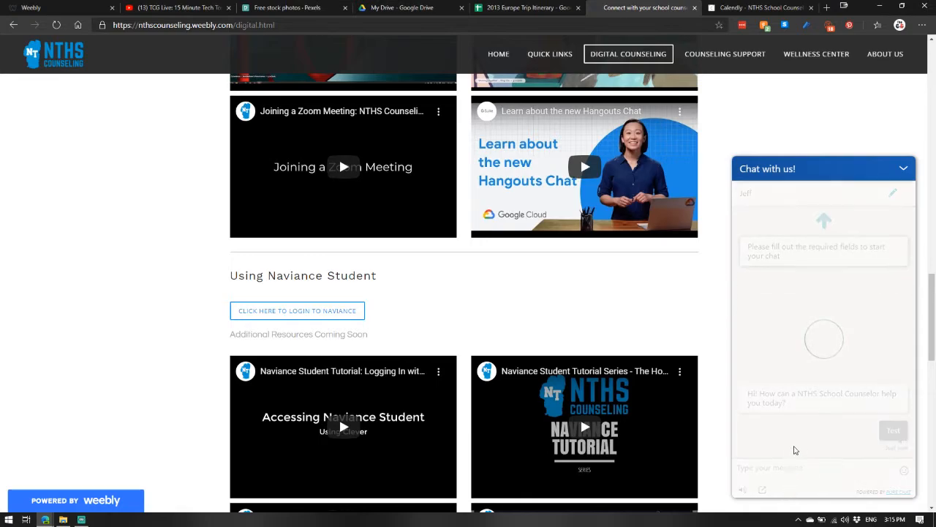